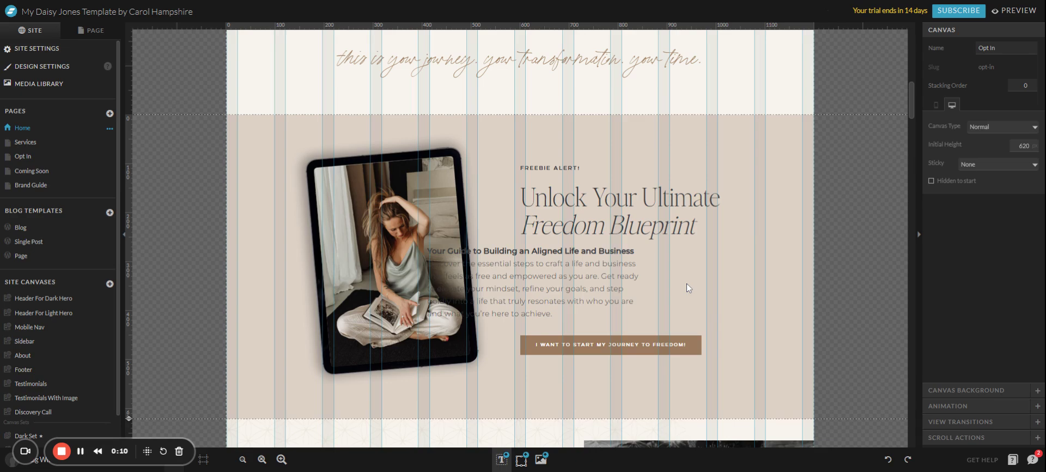
# - Undo the last move of the guide paragraph in the Freebie Alert section
pyautogui.hotkey('ctrl', 'z')
pyautogui.click(734, 339)
pyautogui.scroll(-3, 735, 339)
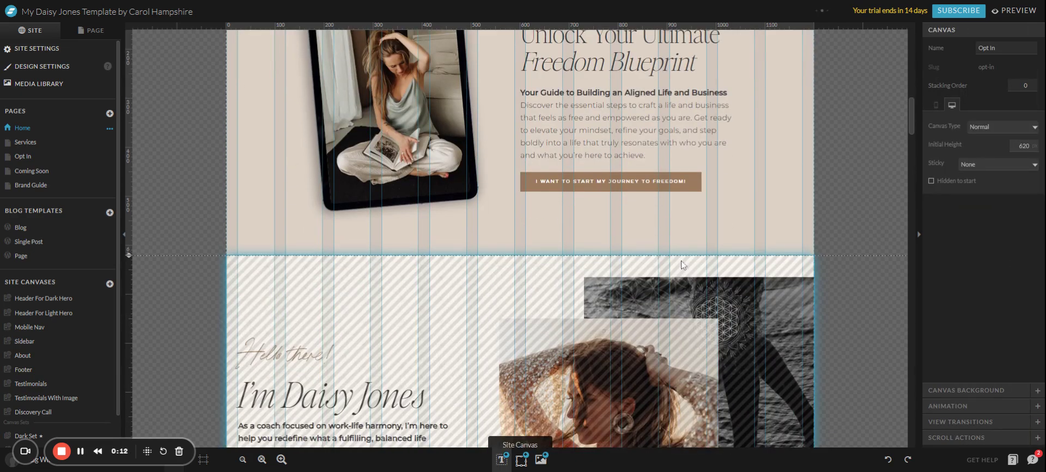
pyautogui.scroll(1, 647, 247)
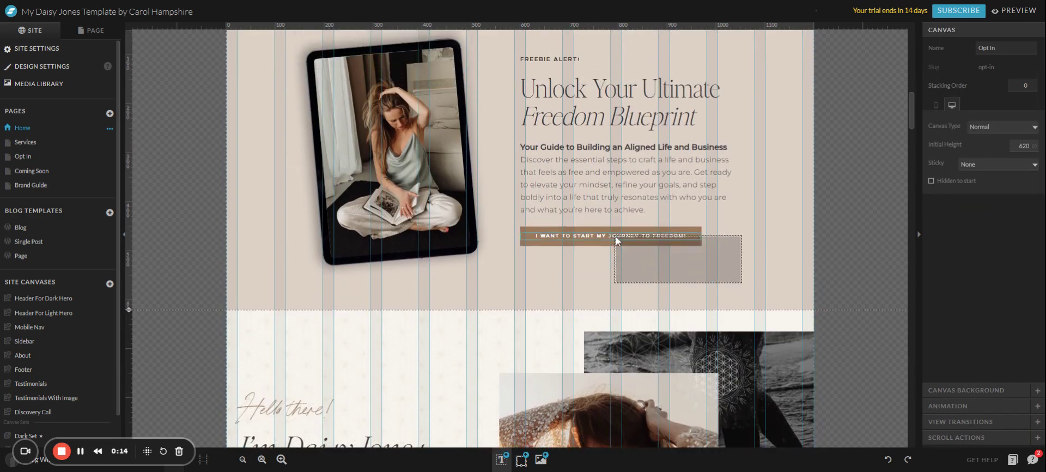
# - Examine the separate text and background shape that make up the freebie section's button
pyautogui.click(616, 237)
pyautogui.moveTo(633, 244)
pyautogui.mouseDown()
pyautogui.moveTo(701, 276)
pyautogui.moveTo(635, 245)
pyautogui.mouseUp()
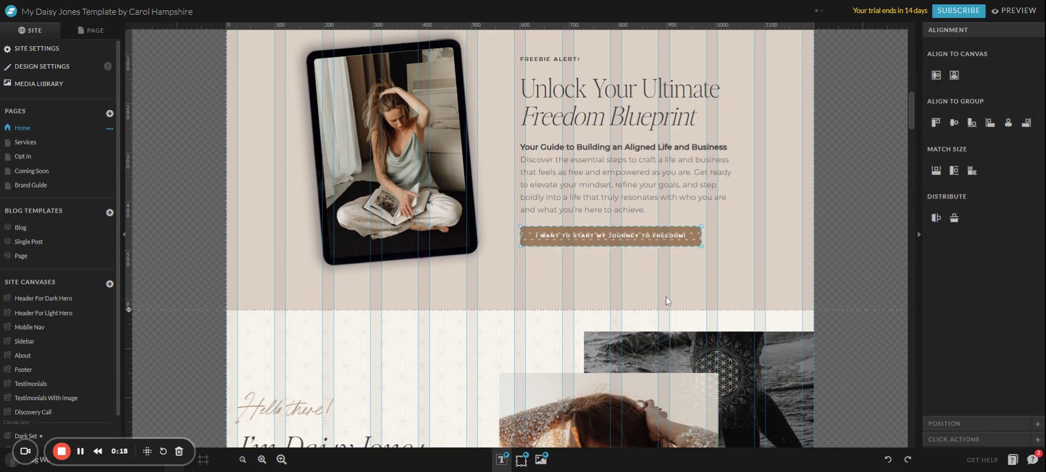
pyautogui.click(667, 297)
pyautogui.scroll(1, 691, 286)
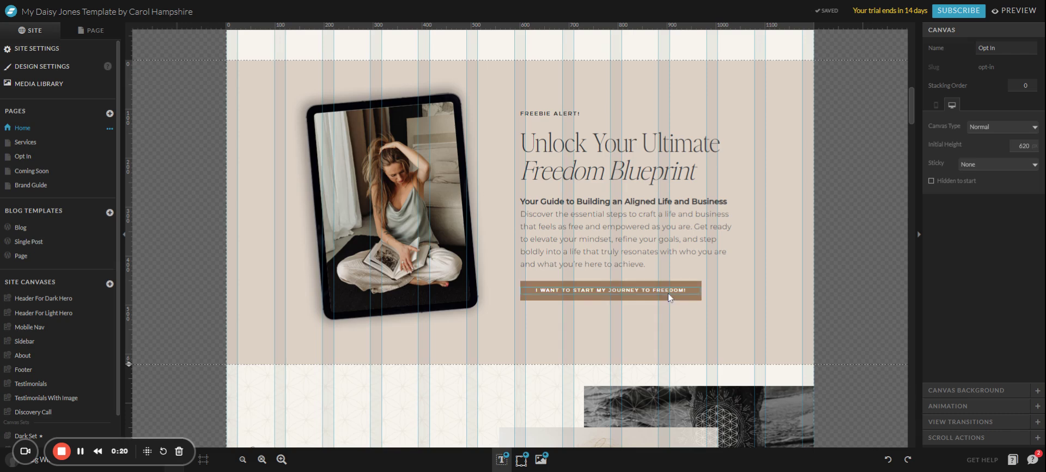
pyautogui.click(667, 293)
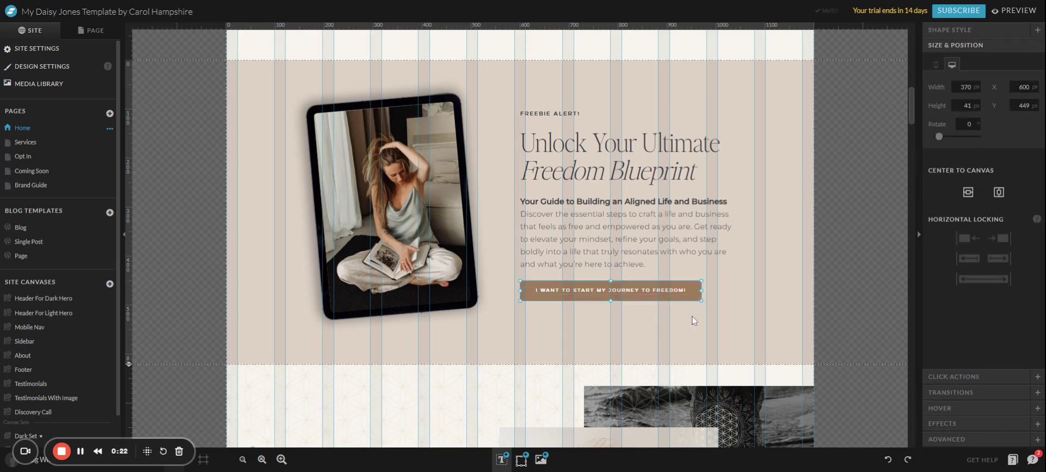
pyautogui.click(692, 316)
pyautogui.click(672, 289)
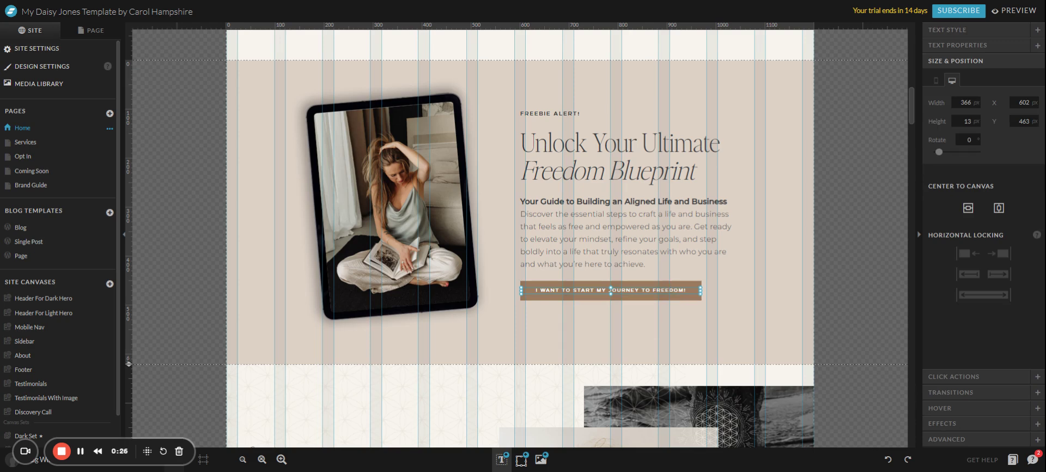
pyautogui.click(677, 297)
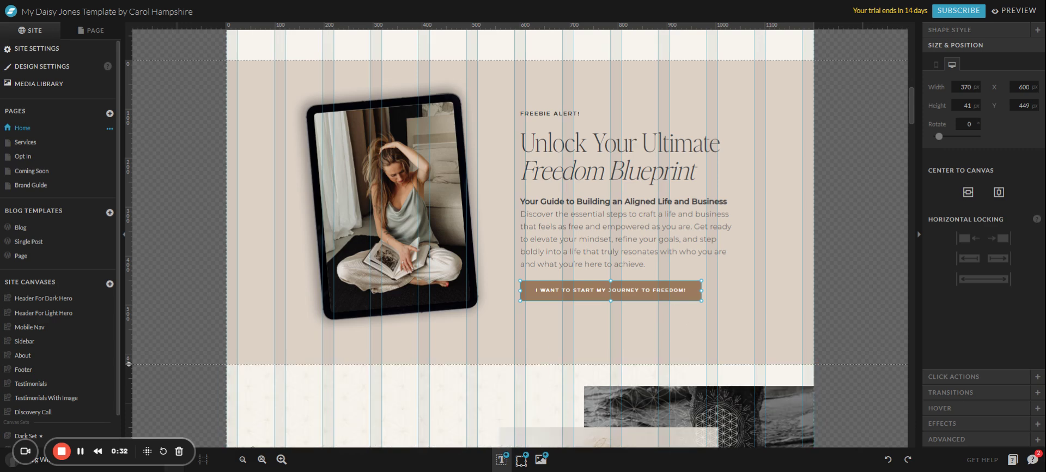
pyautogui.click(522, 460)
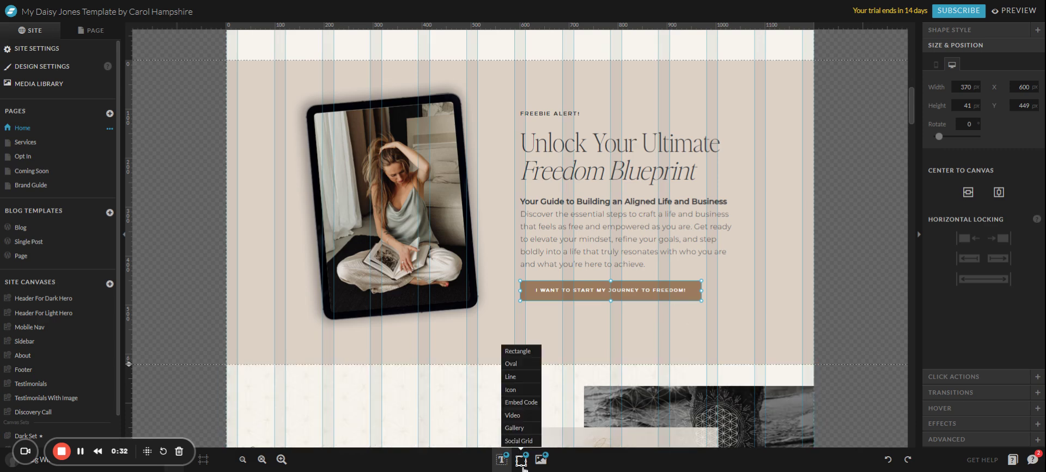
pyautogui.click(509, 351)
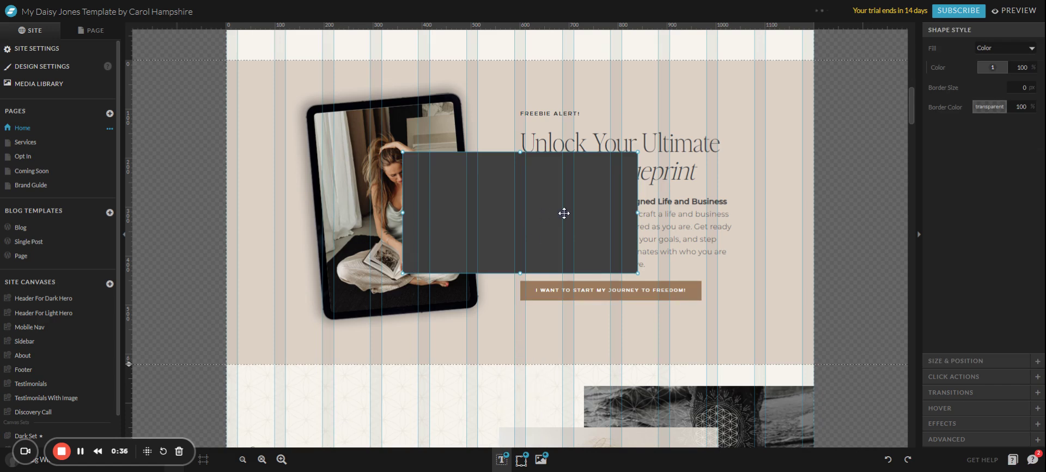
pyautogui.press('Delete')
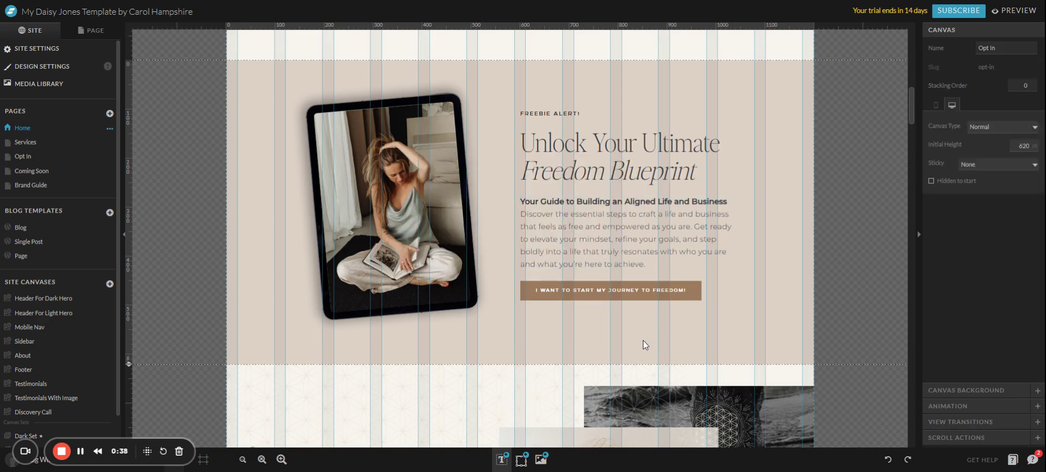
# - Review the click action link settings of the guide paragraph, the button text and the button shape
pyautogui.click(642, 291)
pyautogui.click(651, 298)
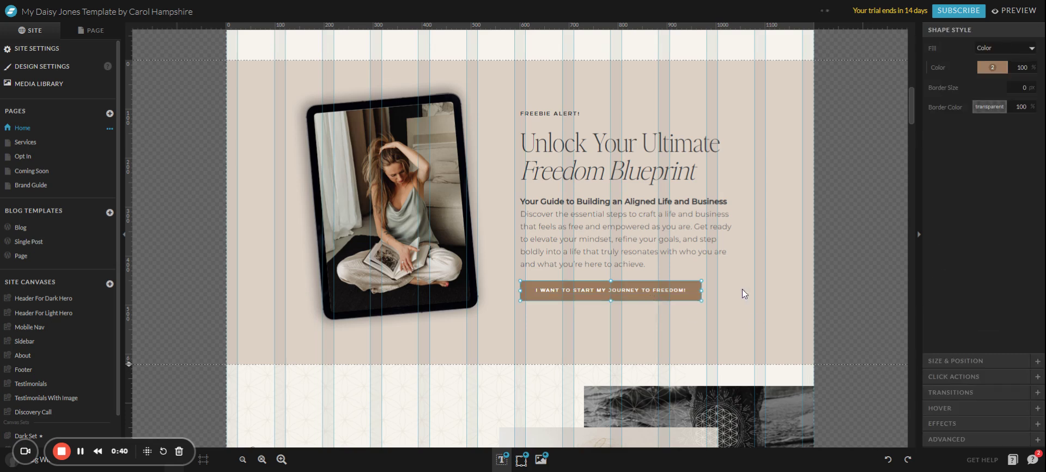
pyautogui.click(695, 231)
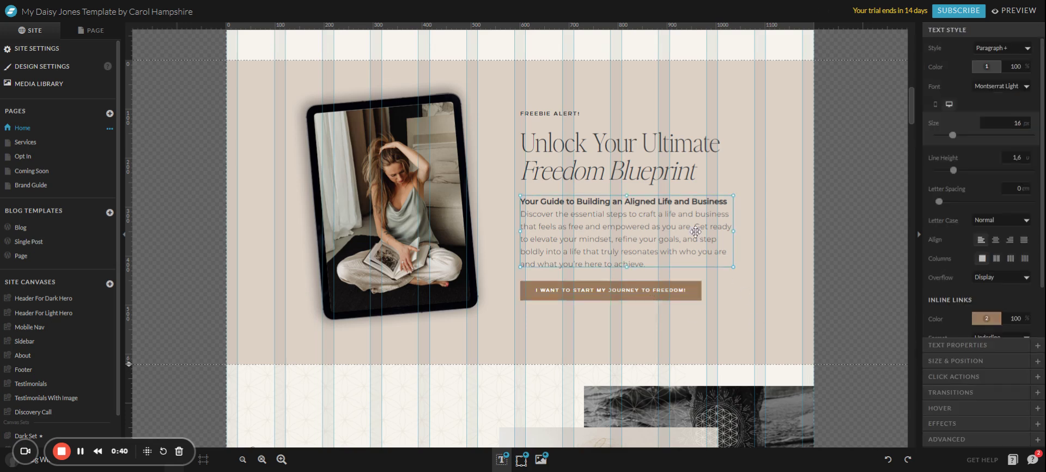
pyautogui.click(958, 377)
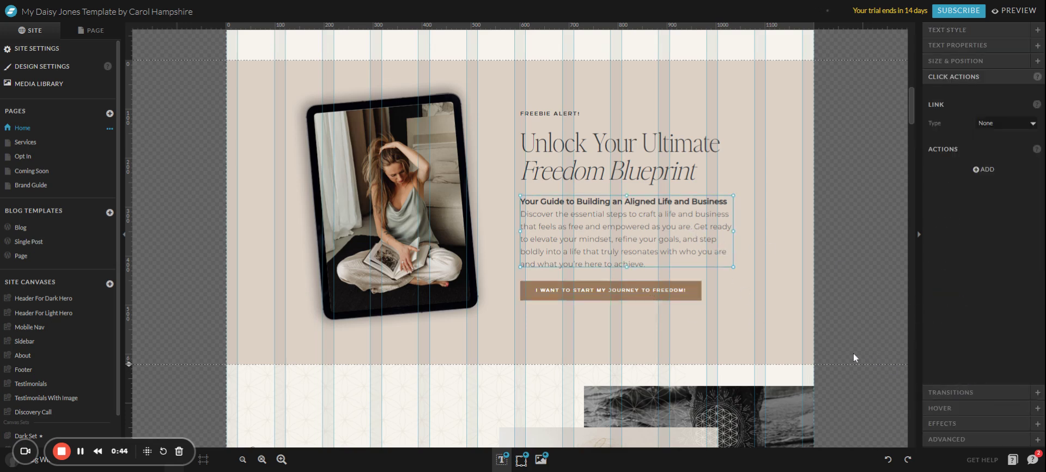
pyautogui.click(662, 289)
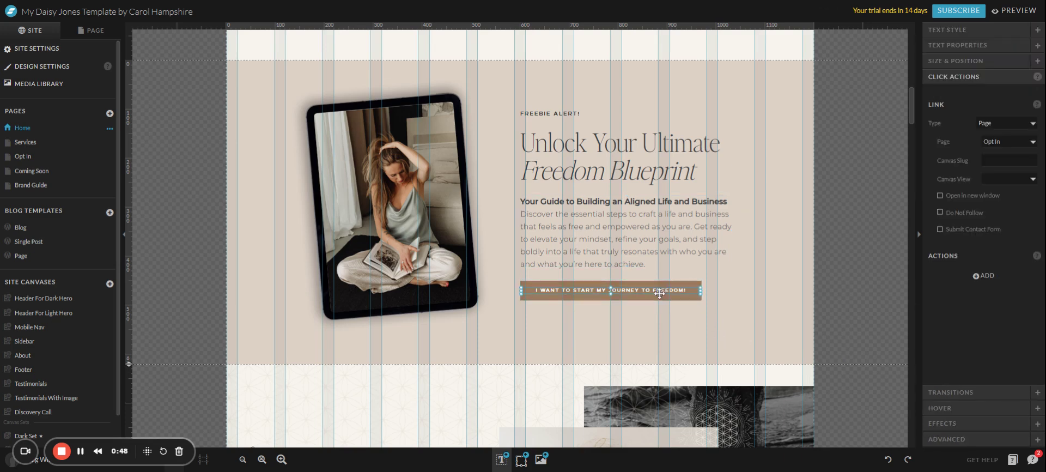
pyautogui.click(678, 316)
pyautogui.click(666, 292)
pyautogui.click(687, 308)
pyautogui.click(683, 299)
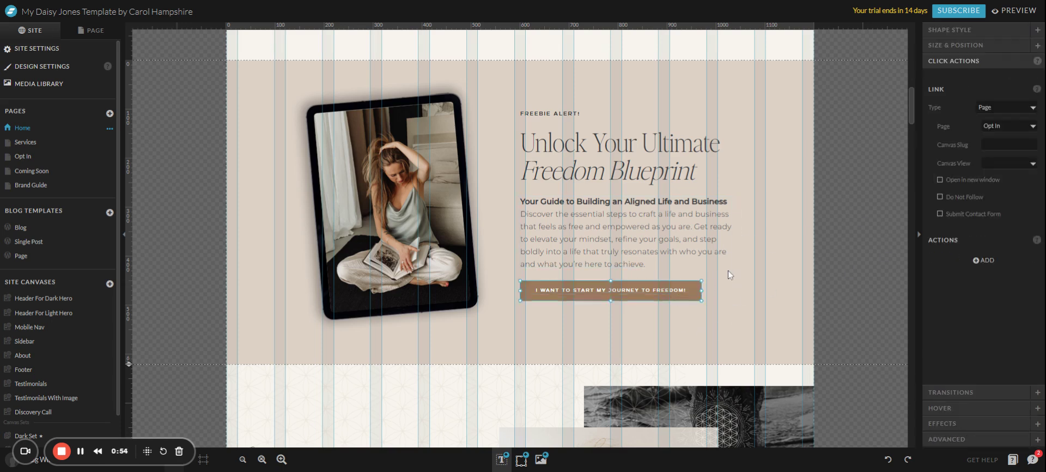
# - Select the button's text and shape together and view their shared click actions
pyautogui.click(691, 338)
pyautogui.moveTo(734, 342); pyautogui.dragTo(663, 281)
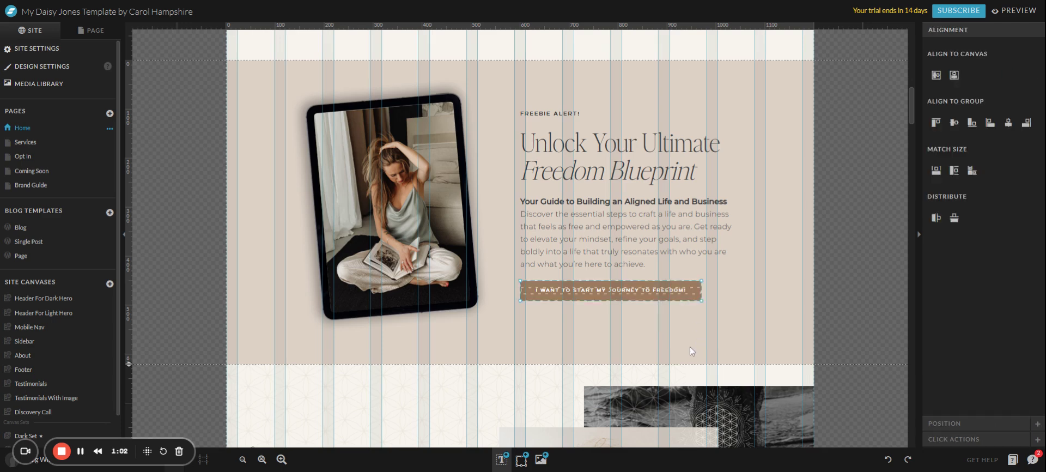
pyautogui.click(958, 439)
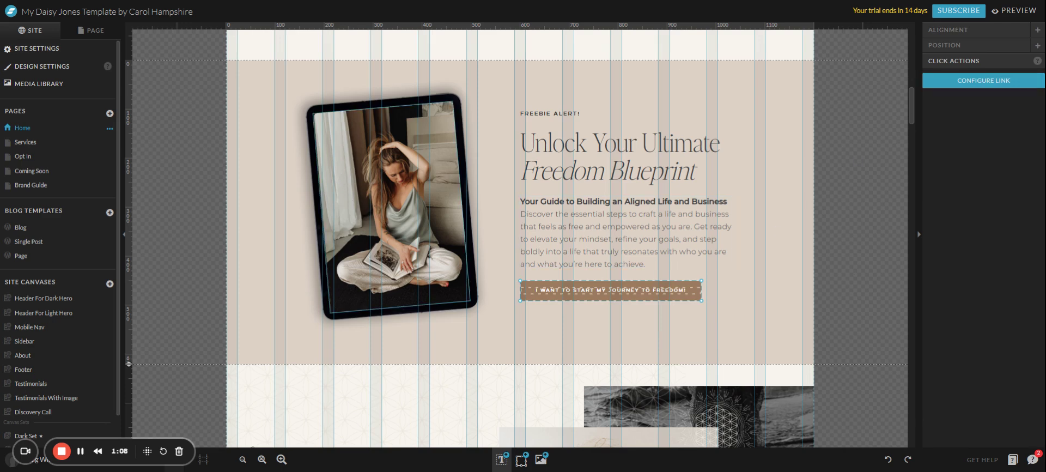
pyautogui.click(650, 346)
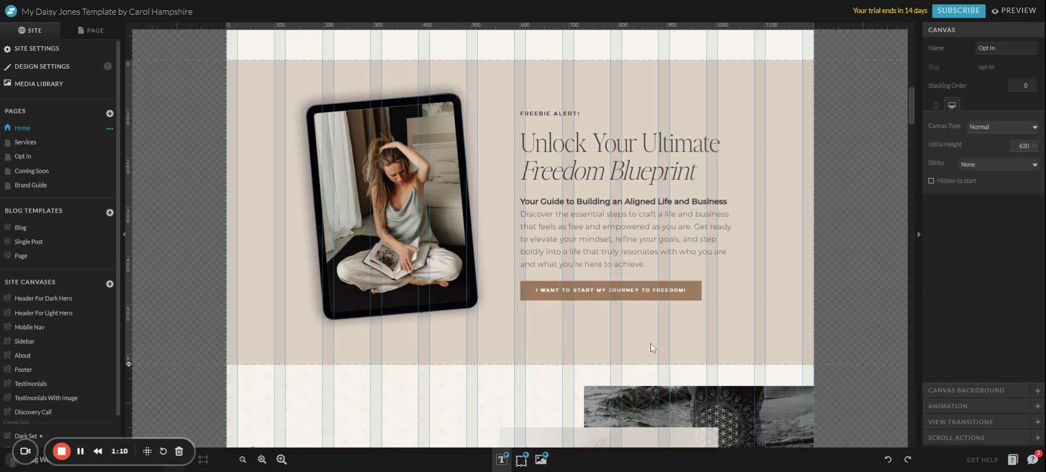
# - Check the page link of the freebie button's text and view the Opt In page it points to
pyautogui.click(669, 293)
pyautogui.click(583, 336)
pyautogui.click(591, 289)
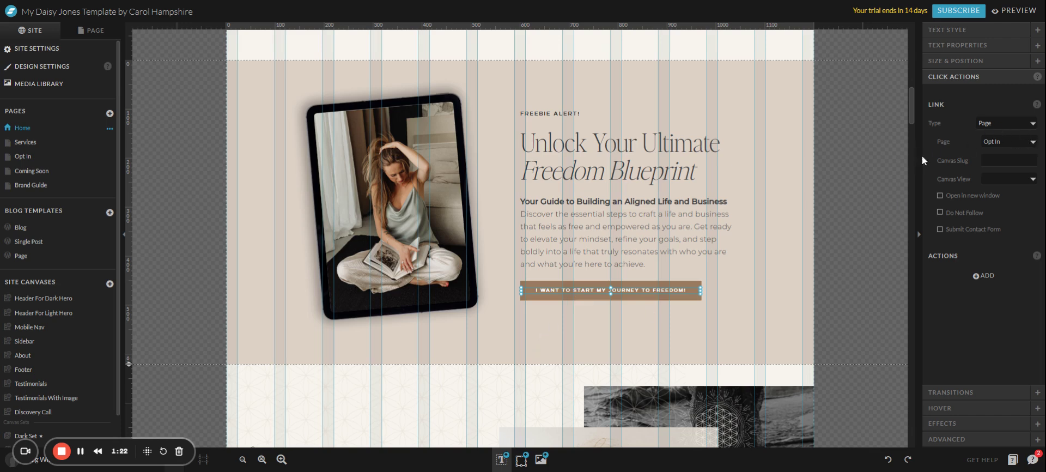
pyautogui.click(25, 159)
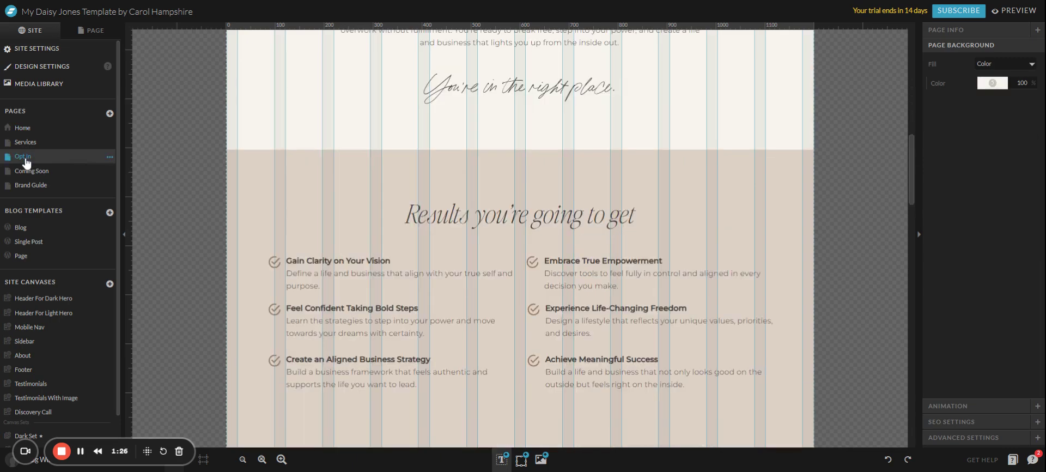
pyautogui.scroll(2, 569, 266)
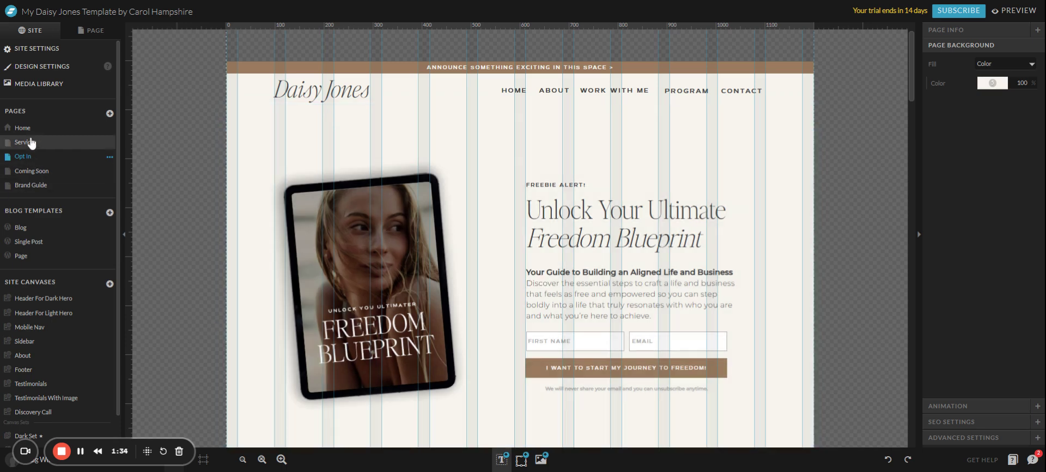
# - On the Home page, change the freebie button text's link type to URL and paste the daisy-jones opt-in address
pyautogui.click(23, 131)
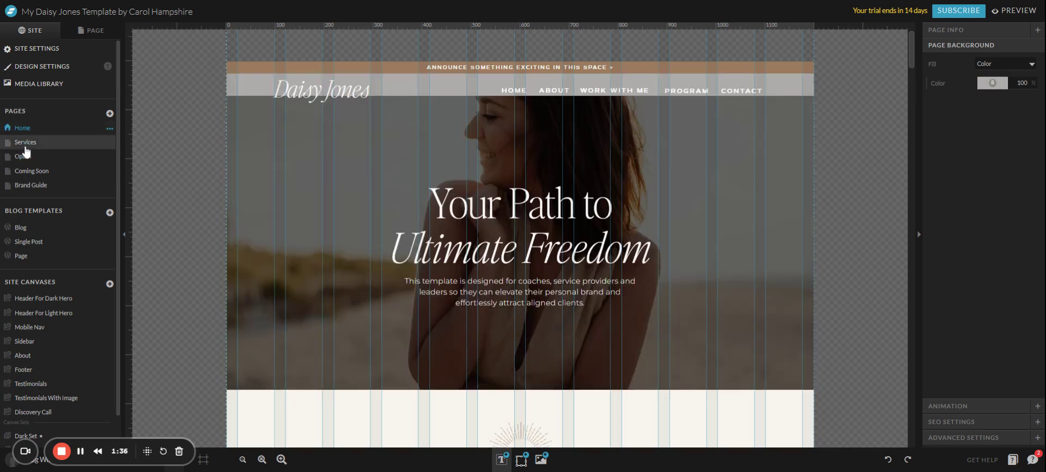
pyautogui.scroll(-12, 508, 212)
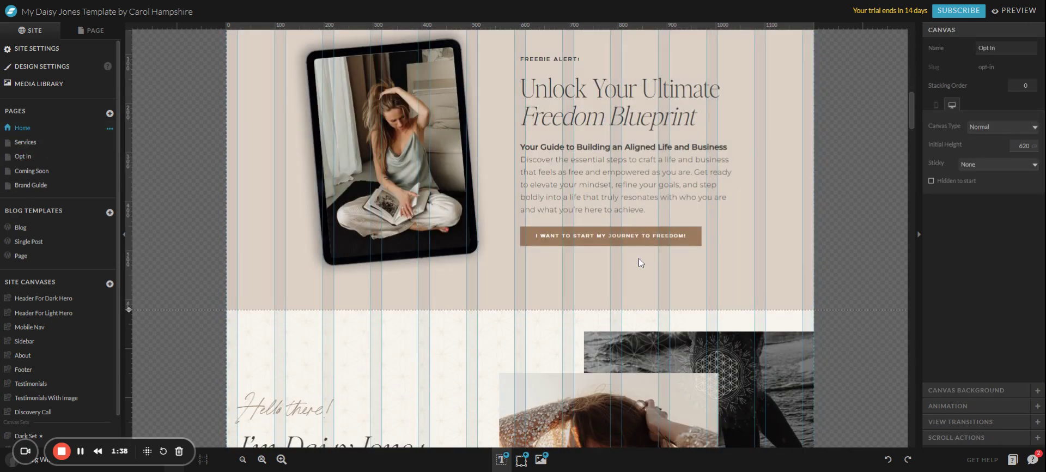
pyautogui.click(643, 236)
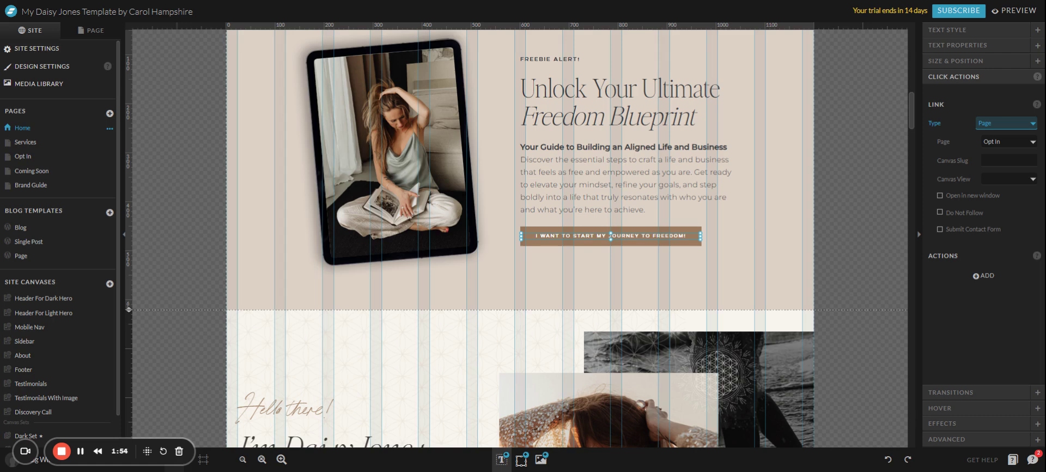
pyautogui.click(1002, 143)
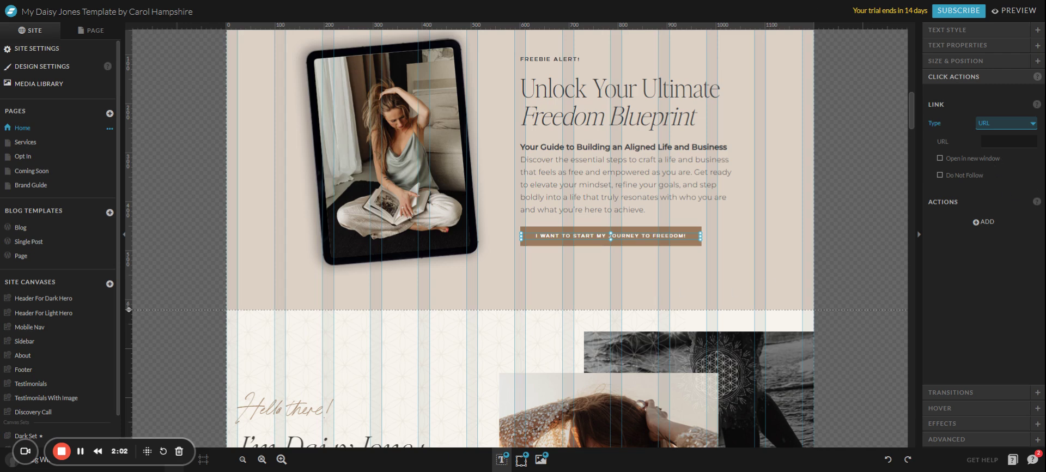
pyautogui.click(1006, 143)
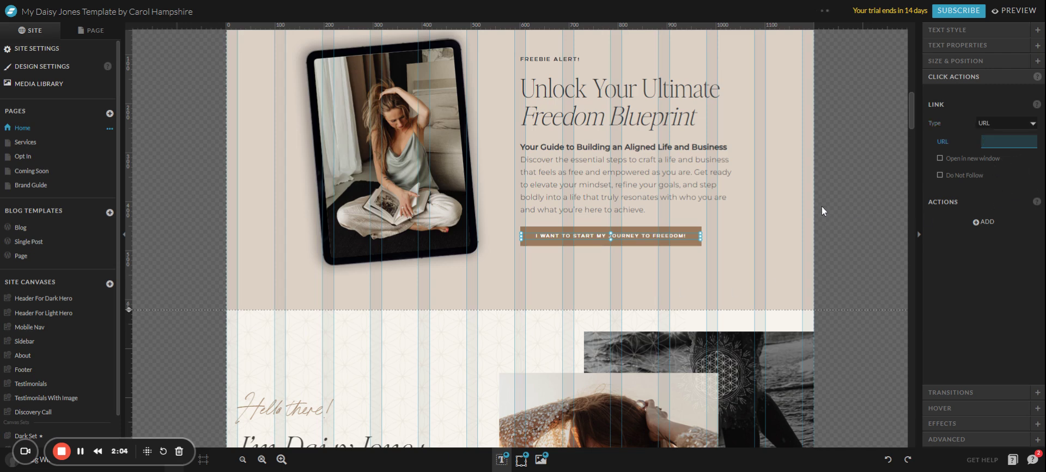
pyautogui.hotkey('ctrl', 'v')
pyautogui.press('Return')
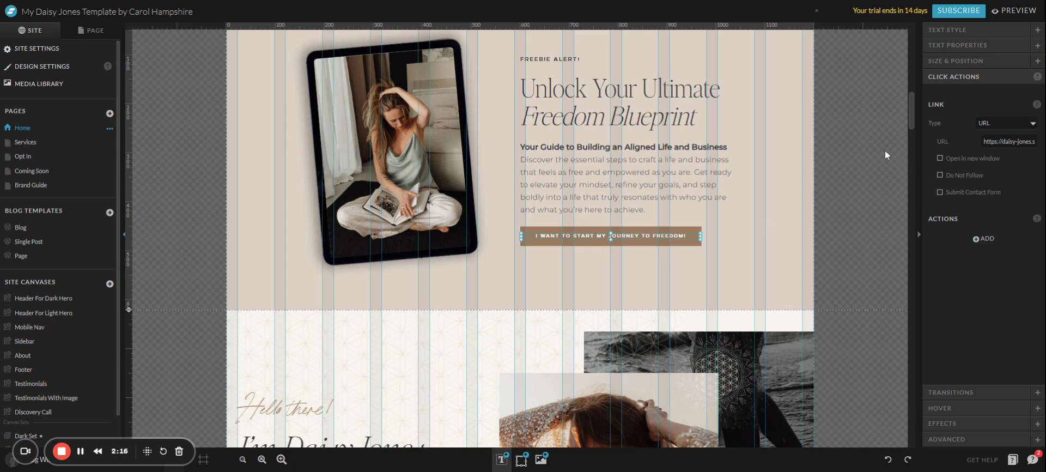
pyautogui.click(940, 160)
pyautogui.click(700, 276)
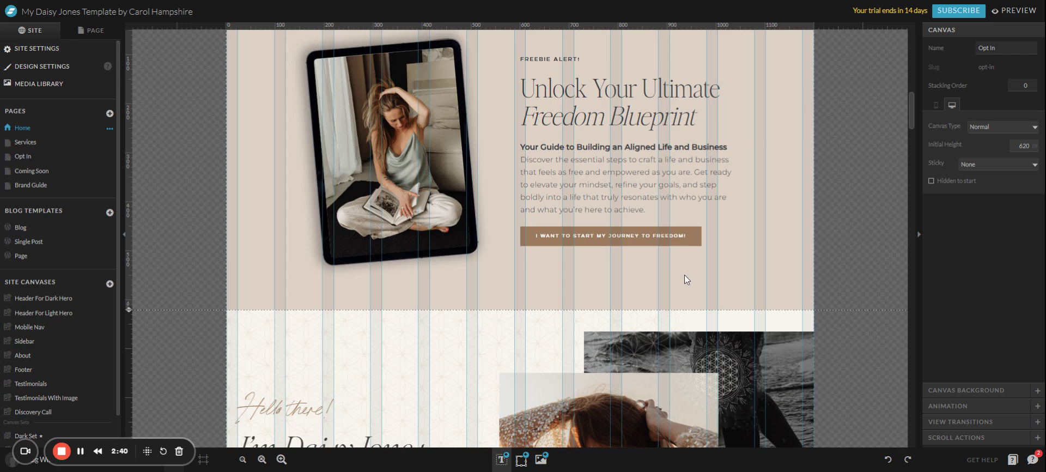
# - Change the freebie button shape's link type to URL and paste the same daisy-jones address
pyautogui.click(681, 238)
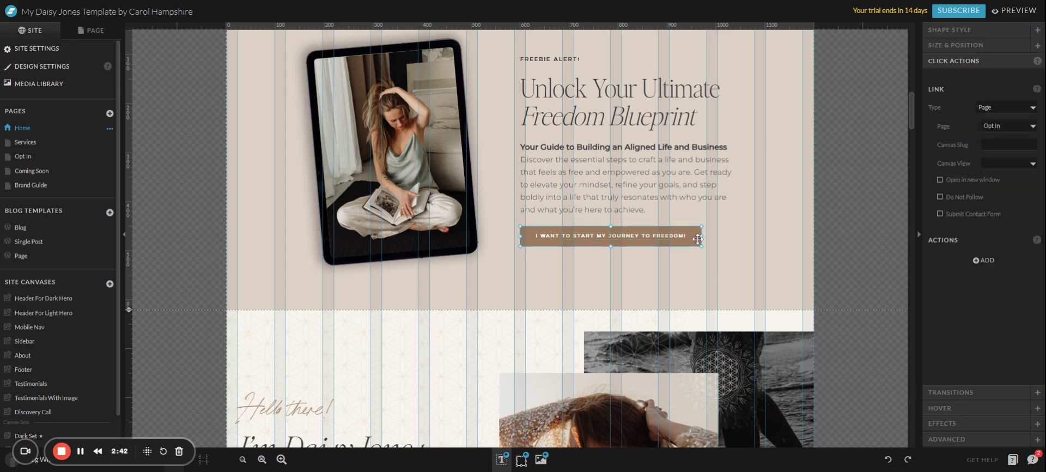
pyautogui.click(1020, 115)
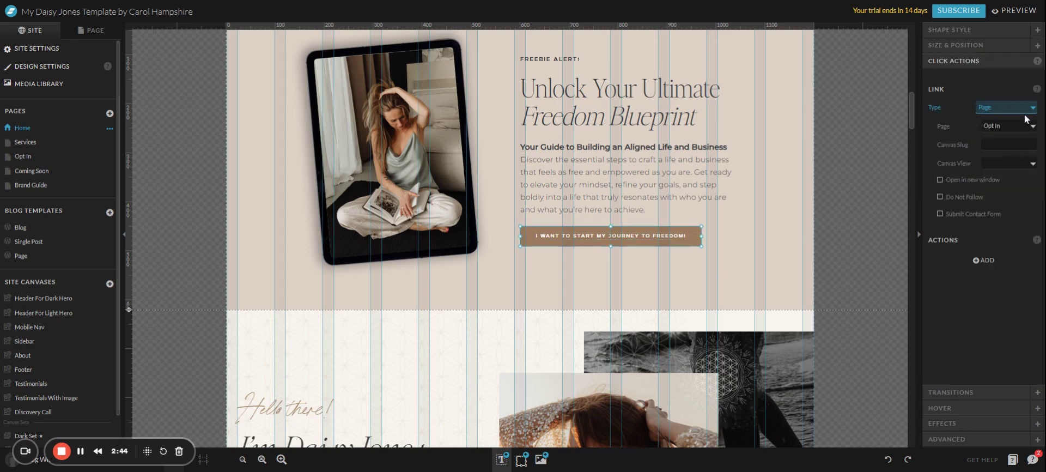
pyautogui.click(1027, 121)
pyautogui.click(1009, 127)
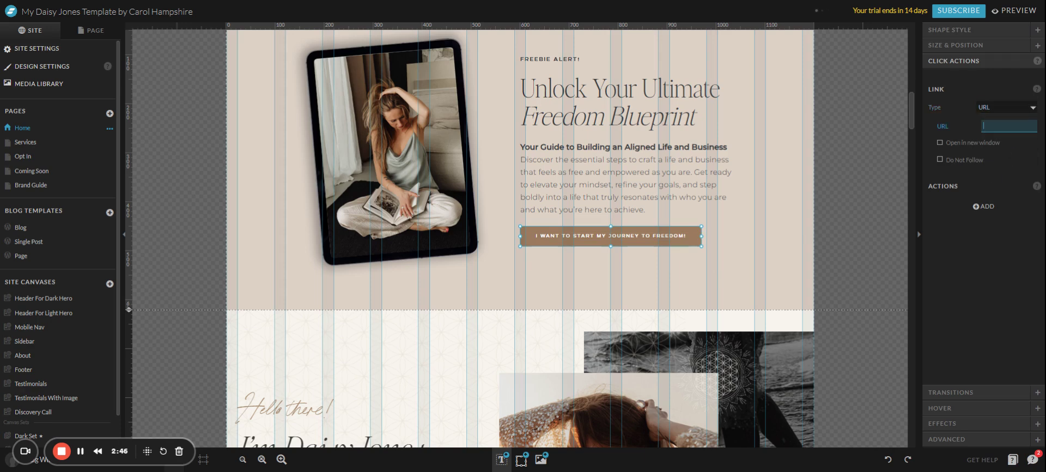
pyautogui.click(694, 268)
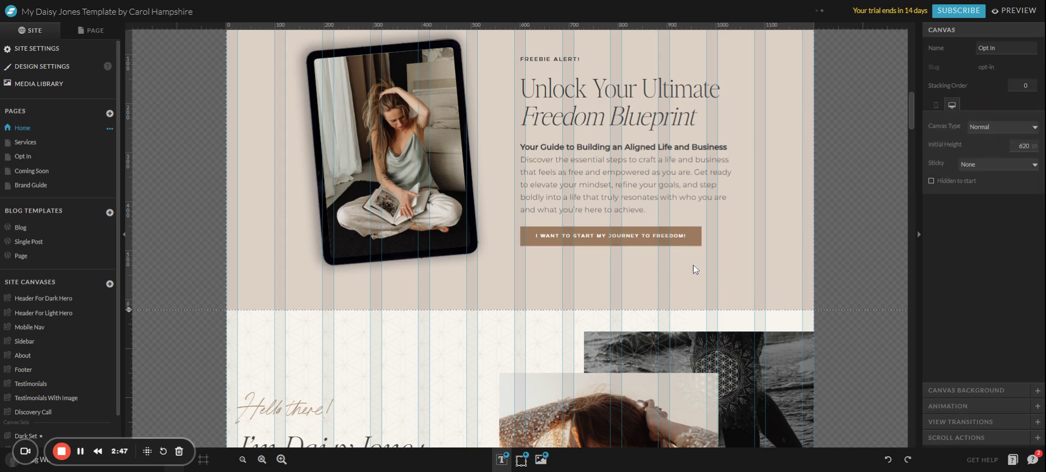
# - Verify the URL links on both the freebie button's text and its background shape
pyautogui.click(661, 235)
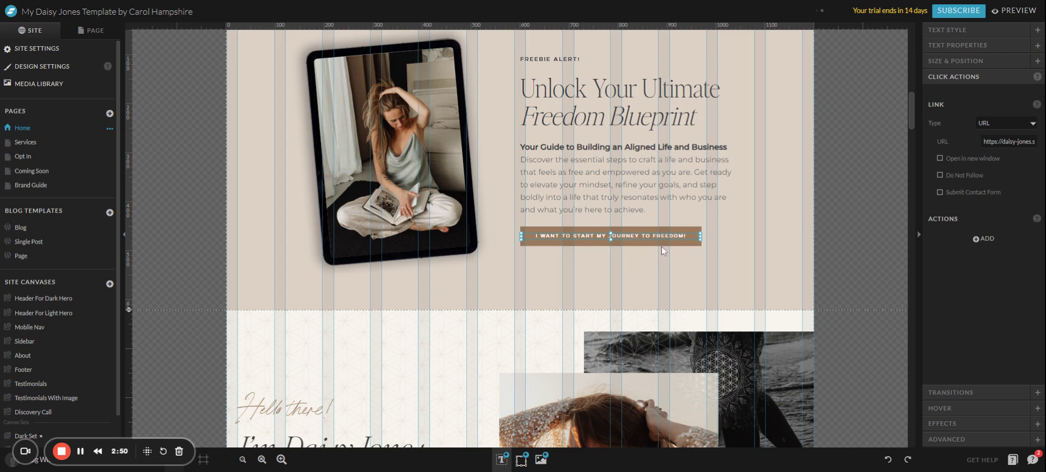
pyautogui.click(661, 245)
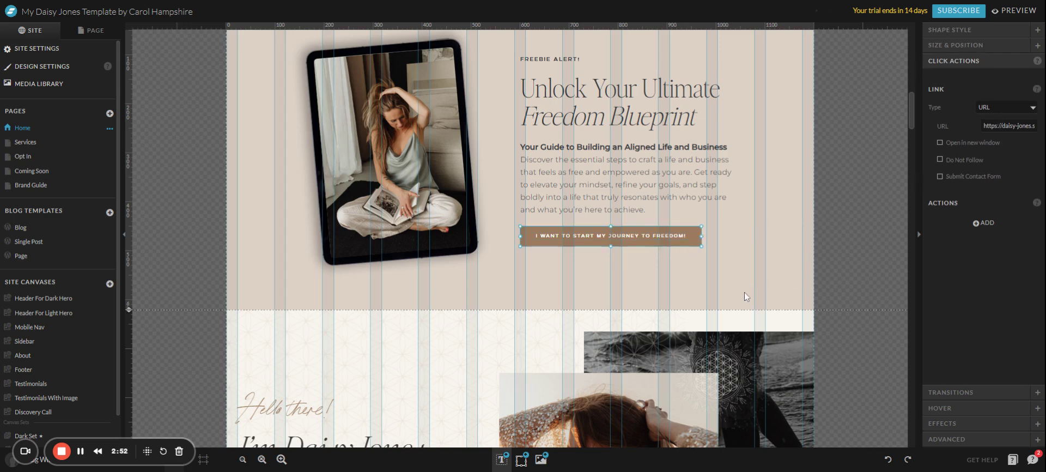
pyautogui.click(730, 290)
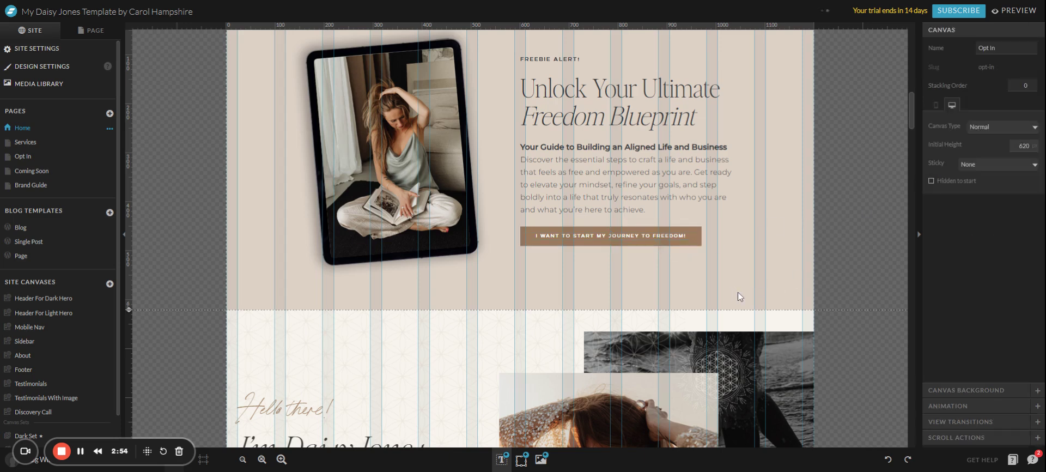
# - Give the freebie button's text and shape one shared URL link to the copied daisy-jones address, opening in a new window
pyautogui.scroll(1, 744, 300)
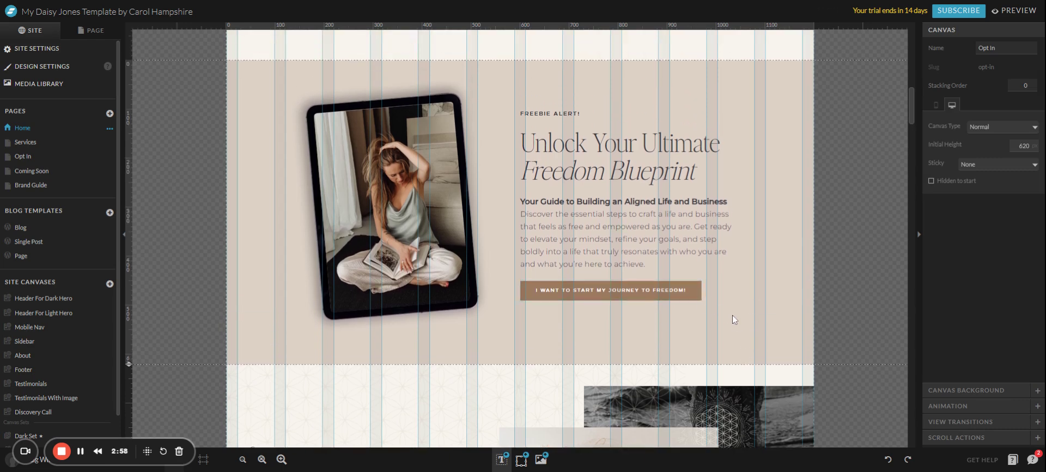
pyautogui.click(678, 286)
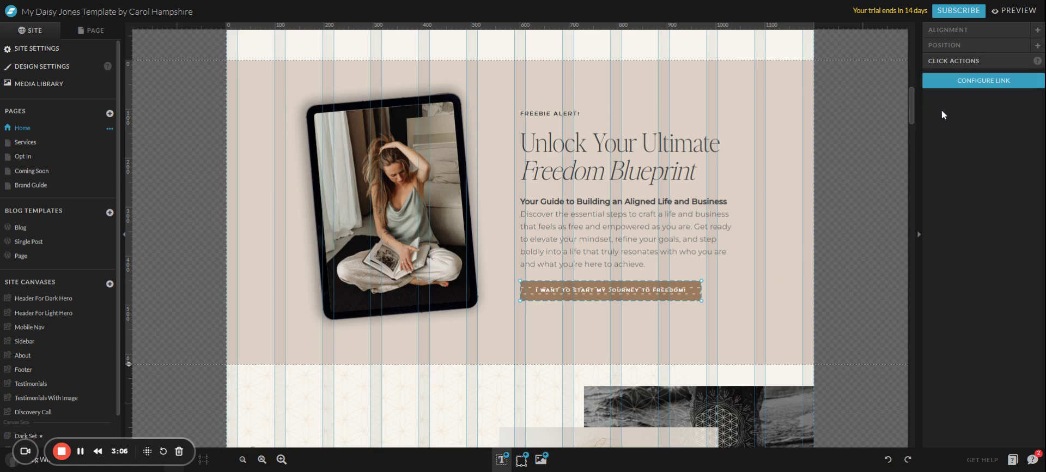
pyautogui.click(981, 83)
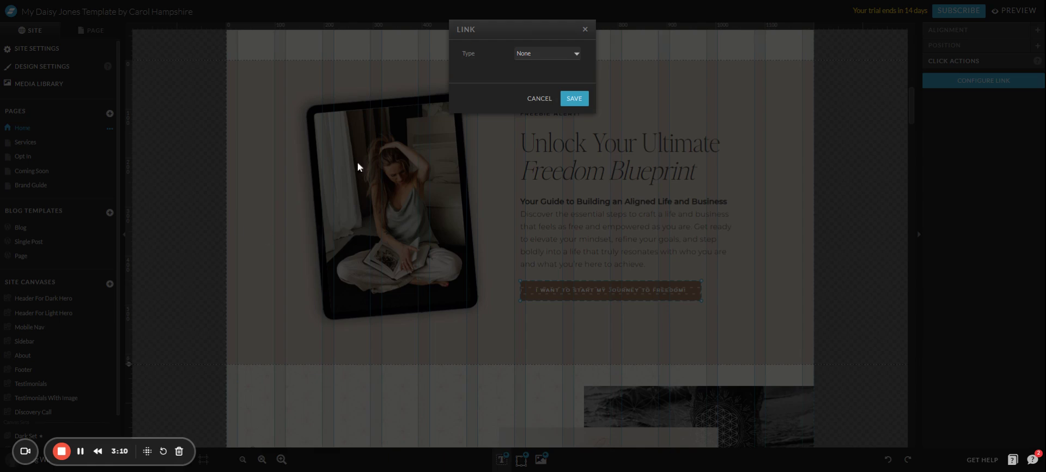
pyautogui.click(555, 54)
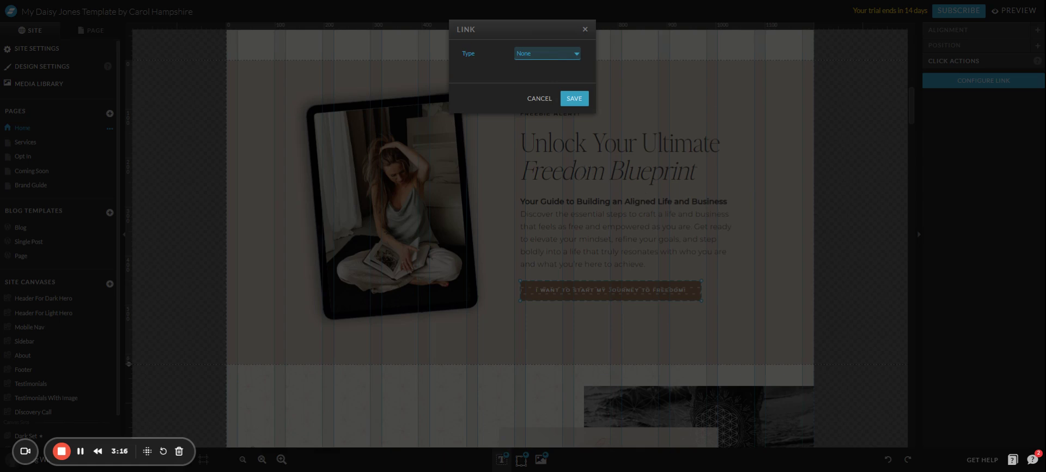
pyautogui.click(544, 70)
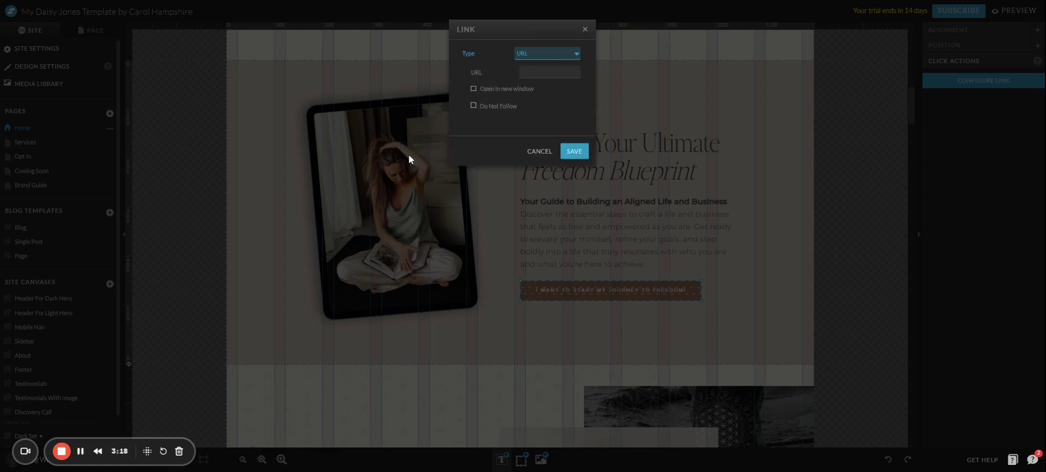
pyautogui.press('Tab')
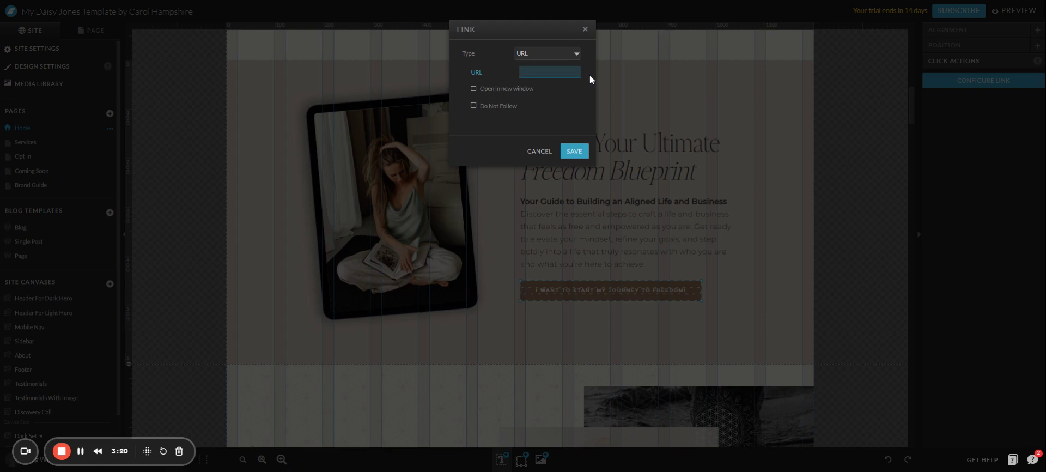
pyautogui.hotkey('ctrl', 'v')
pyautogui.moveTo(542, 72); pyautogui.dragTo(499, 73)
pyautogui.click(543, 72)
pyautogui.click(569, 153)
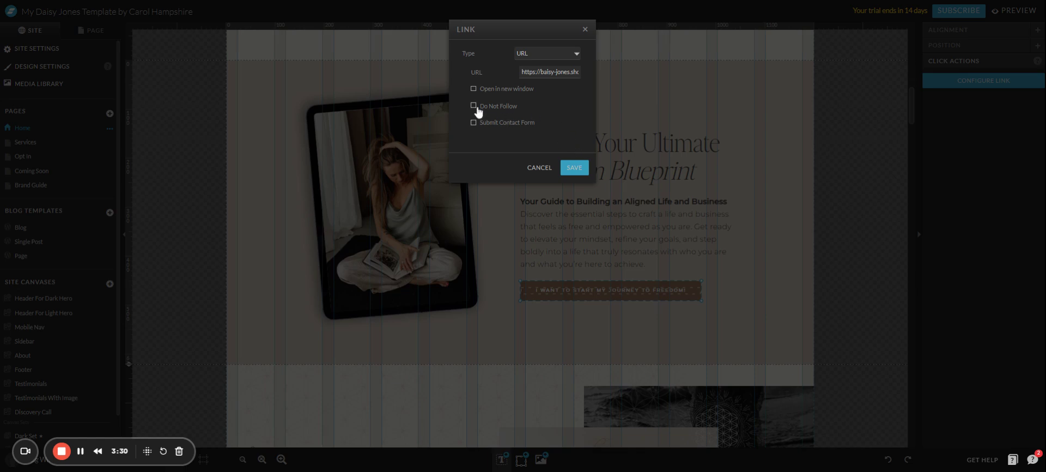
pyautogui.click(474, 89)
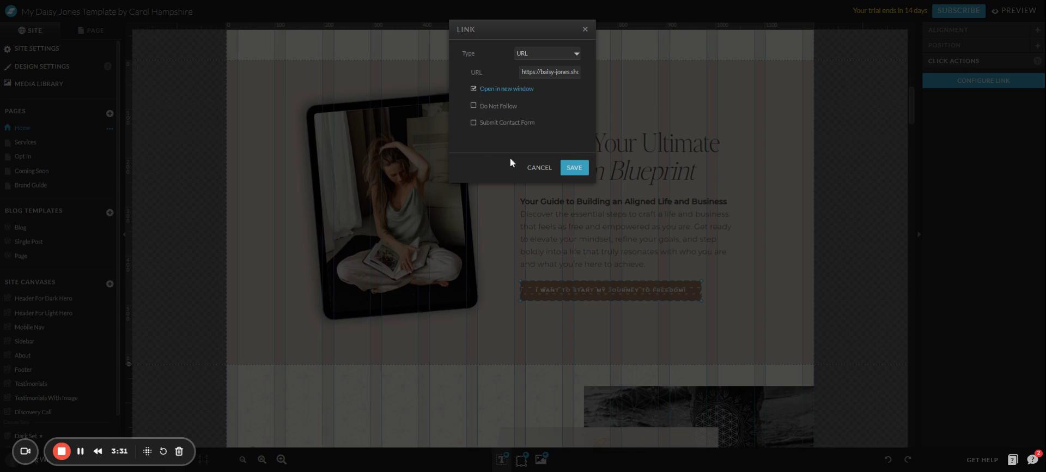
pyautogui.click(573, 168)
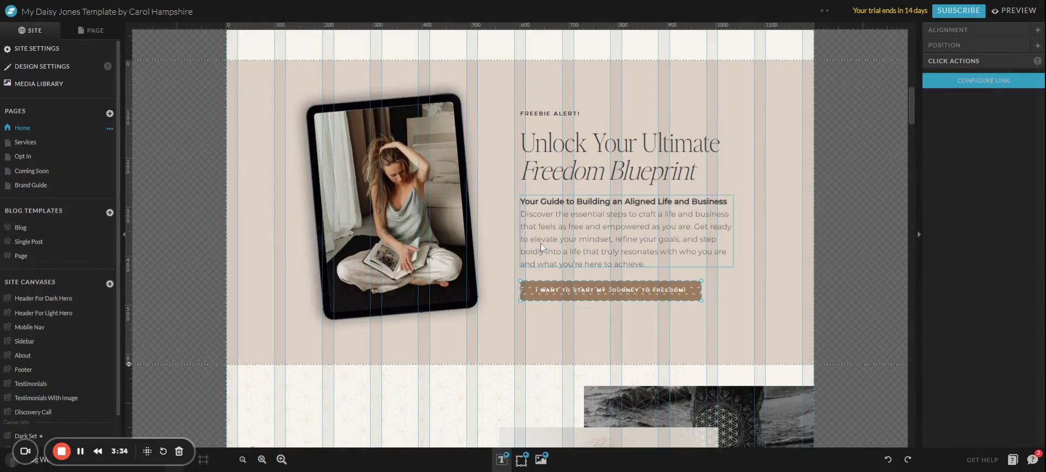
# - Check the URL link and new-window setting on the freebie button's text and on its shape separately
pyautogui.click(667, 290)
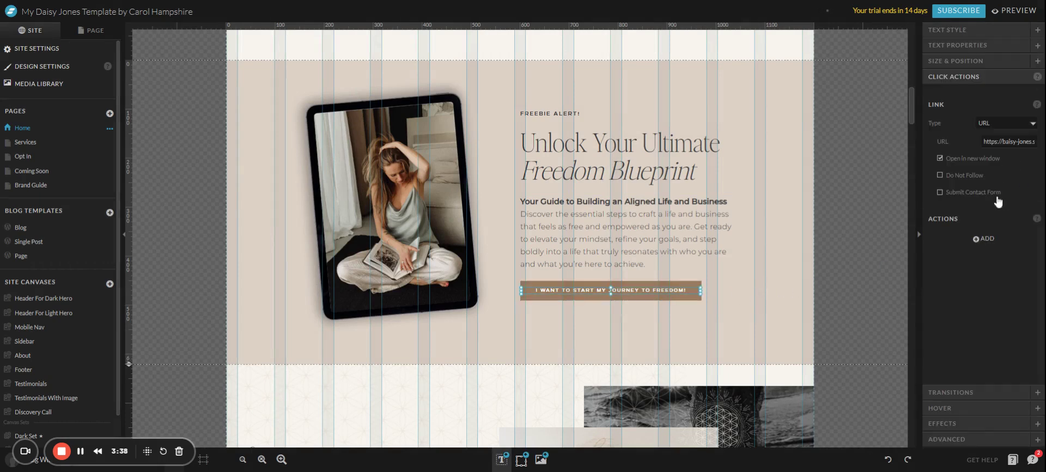
pyautogui.click(649, 296)
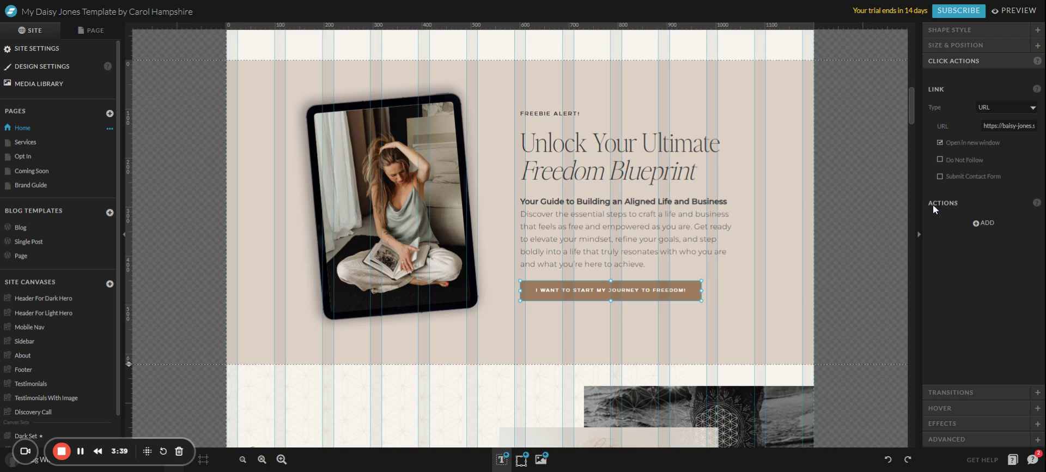
pyautogui.click(1009, 126)
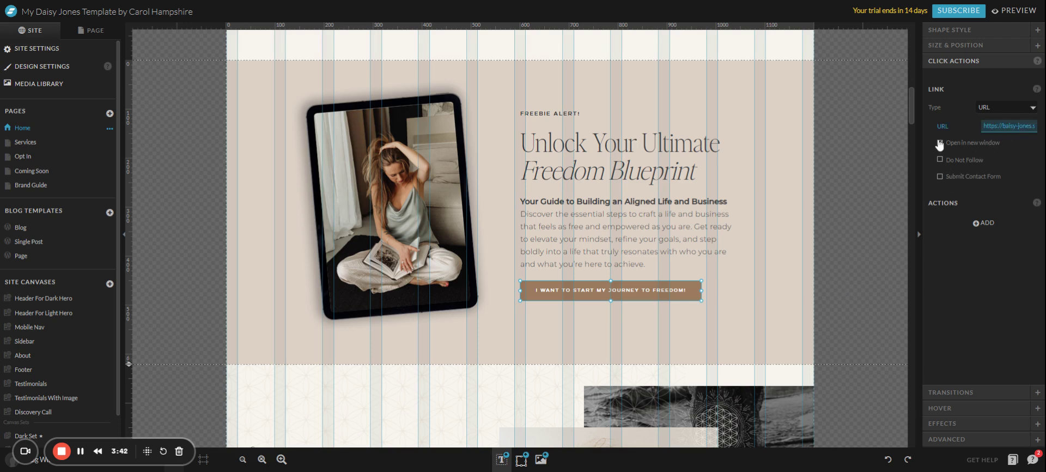
pyautogui.click(653, 295)
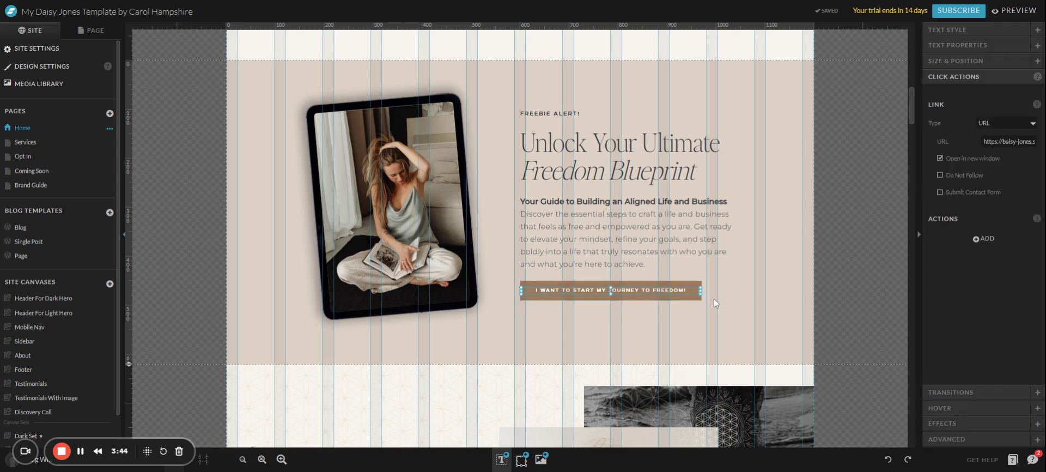
pyautogui.click(735, 319)
pyautogui.moveTo(752, 332); pyautogui.dragTo(674, 284)
pyautogui.click(683, 309)
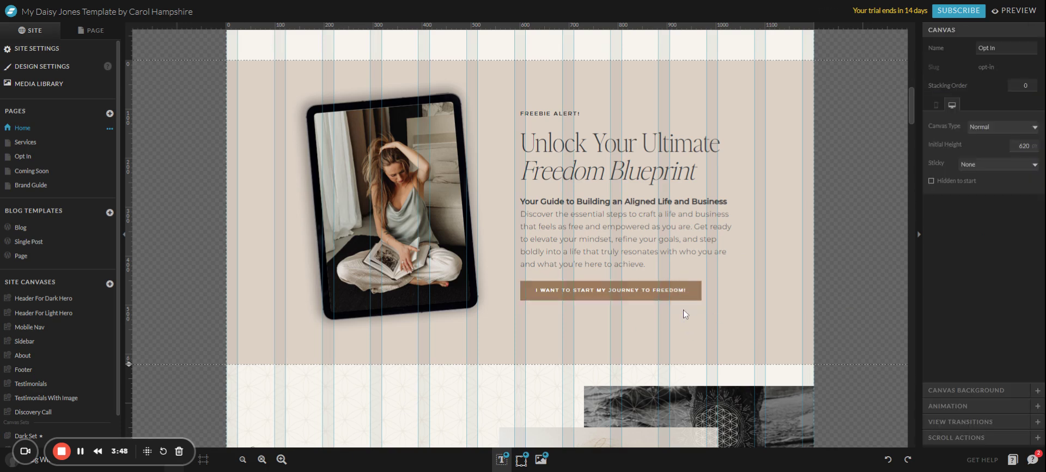
pyautogui.click(679, 292)
pyautogui.click(740, 328)
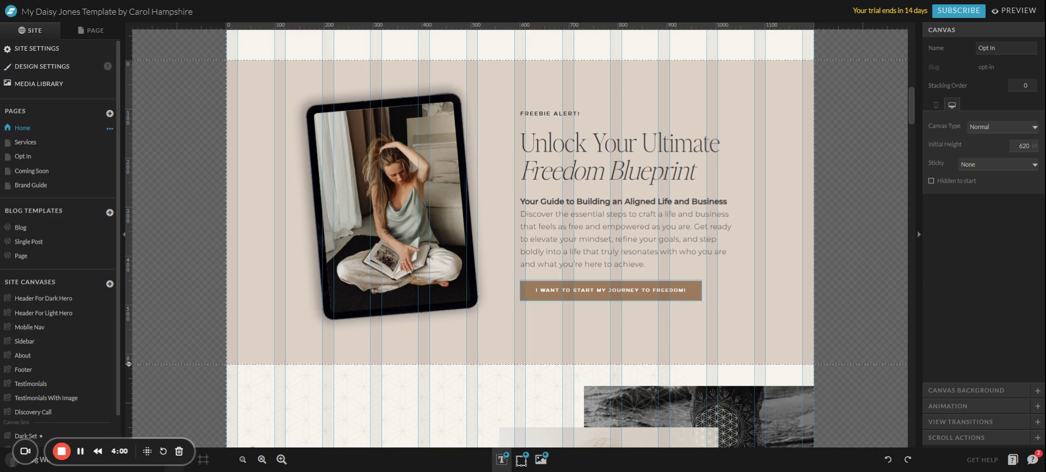
# - Set the fill color of the freebie button's shape to palette color 3, the green
pyautogui.click(682, 299)
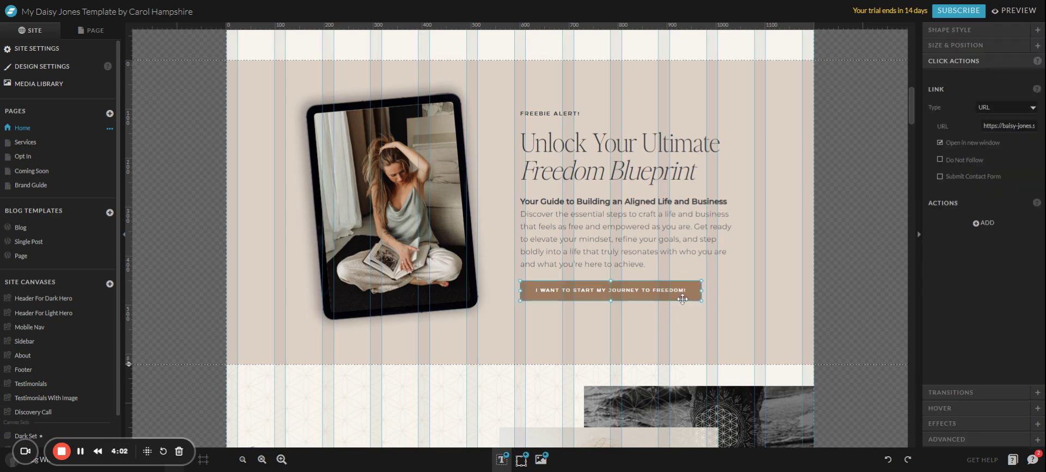
pyautogui.click(976, 31)
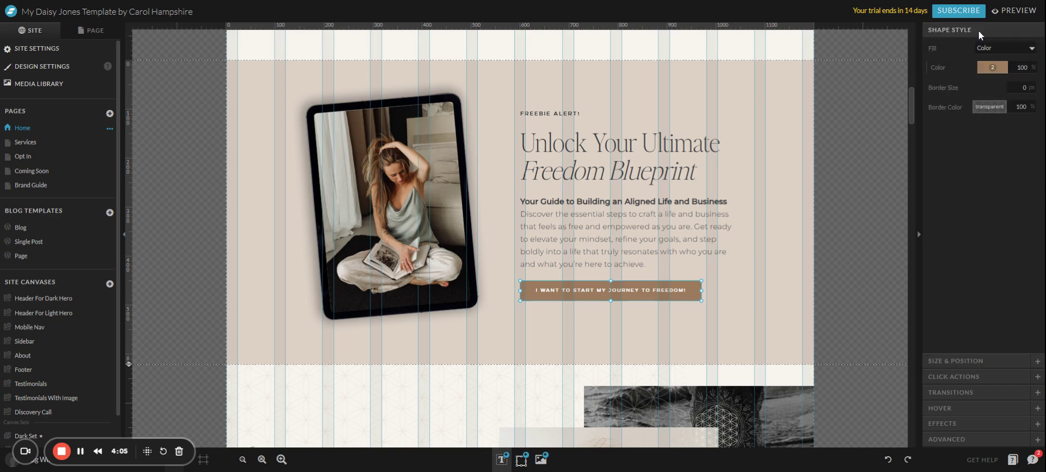
pyautogui.click(982, 70)
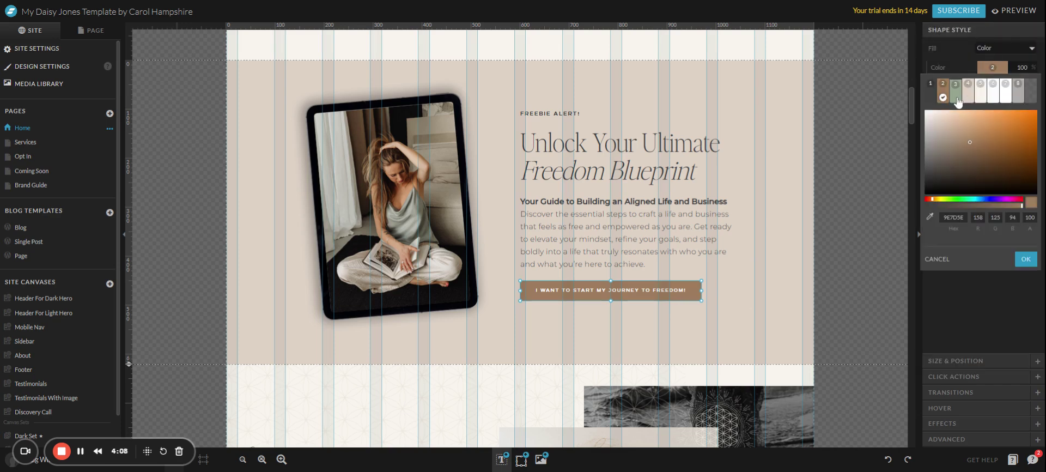
pyautogui.click(956, 93)
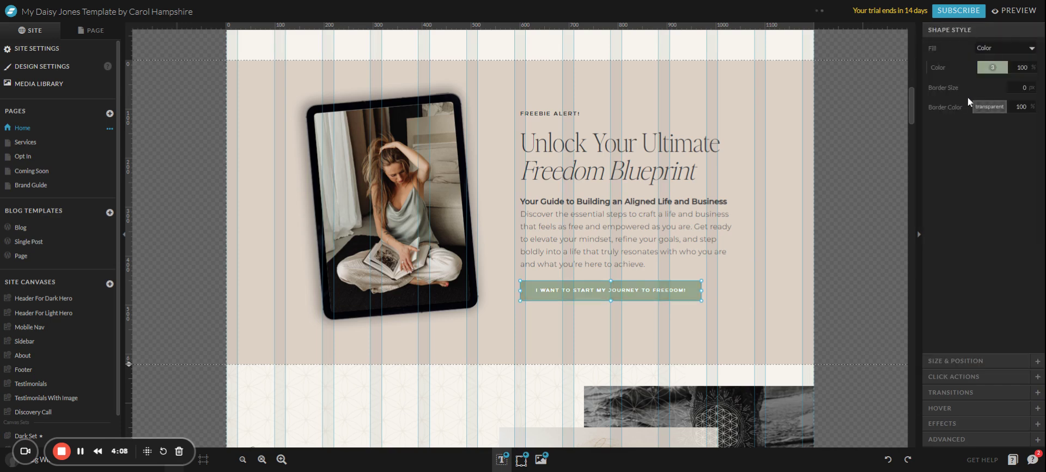
pyautogui.click(728, 322)
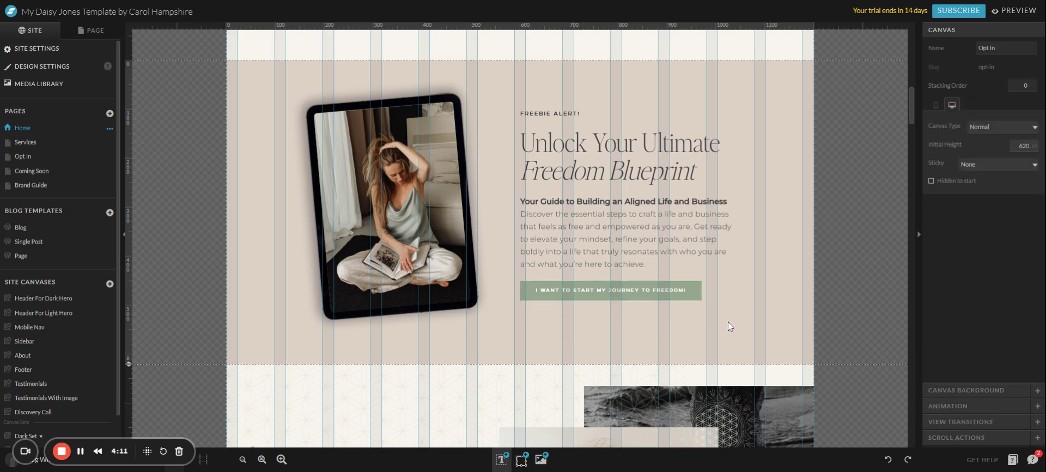
# - Set the hover color of the freebie button's shape to palette color 2, the brown
pyautogui.click(693, 298)
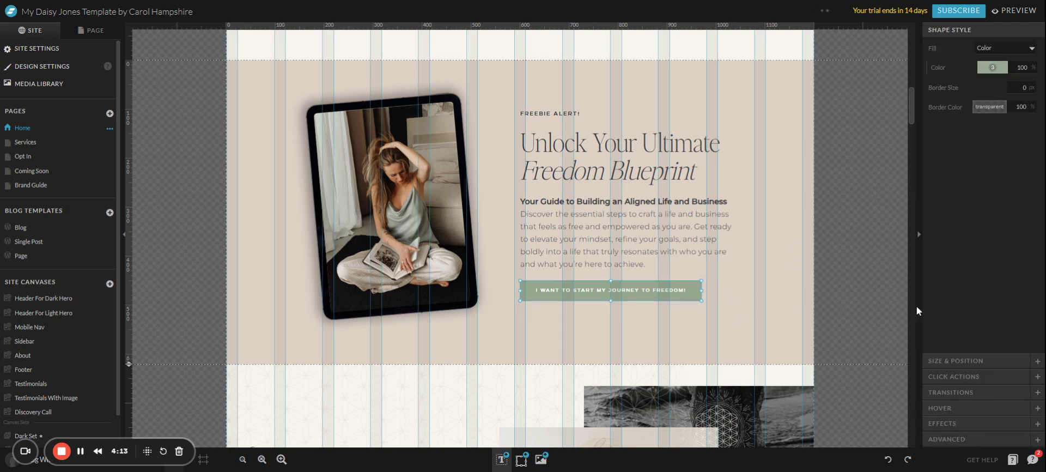
pyautogui.click(946, 408)
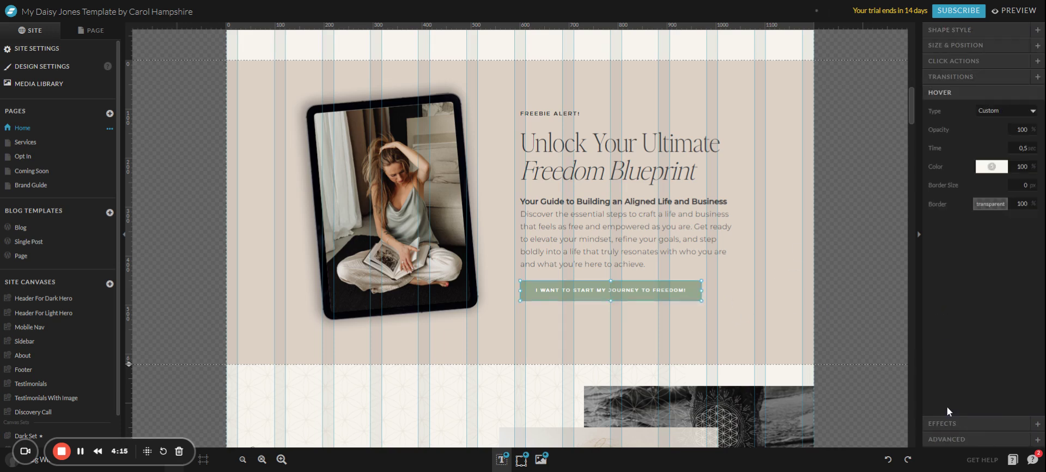
pyautogui.click(982, 166)
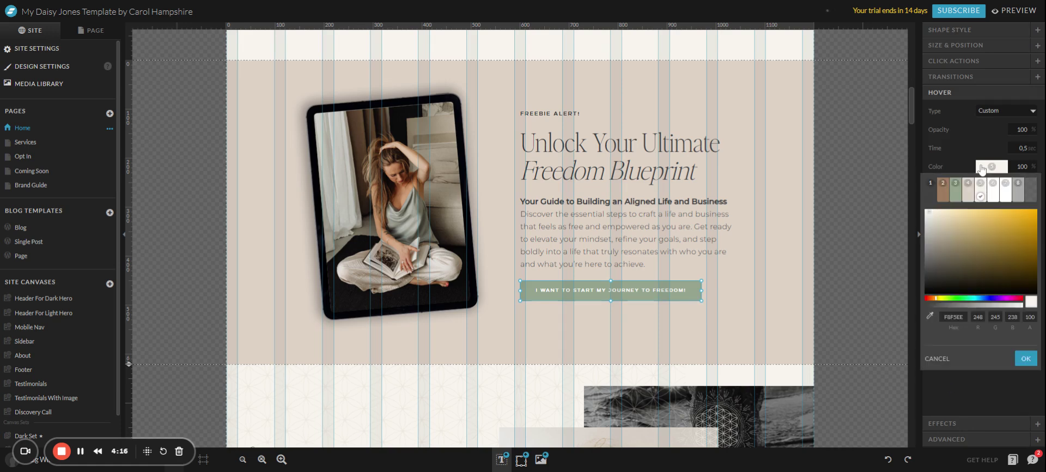
pyautogui.click(941, 197)
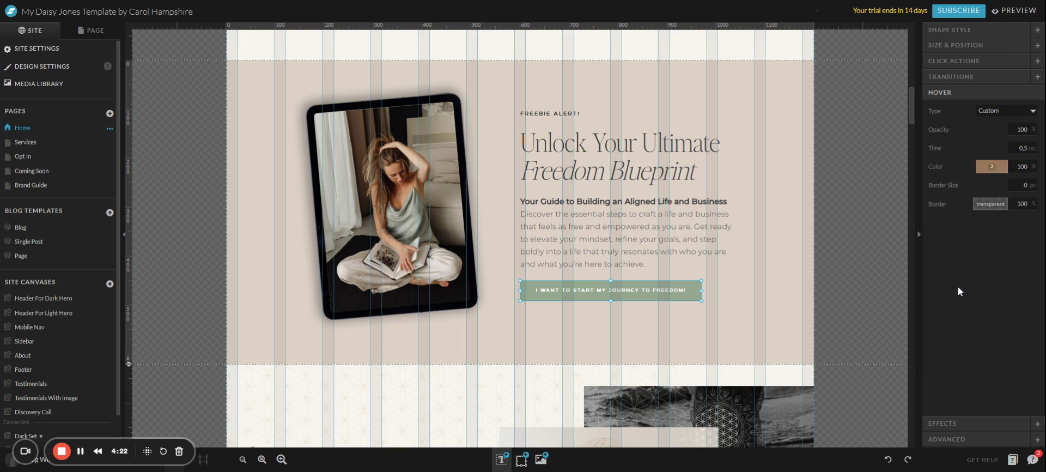
pyautogui.click(643, 349)
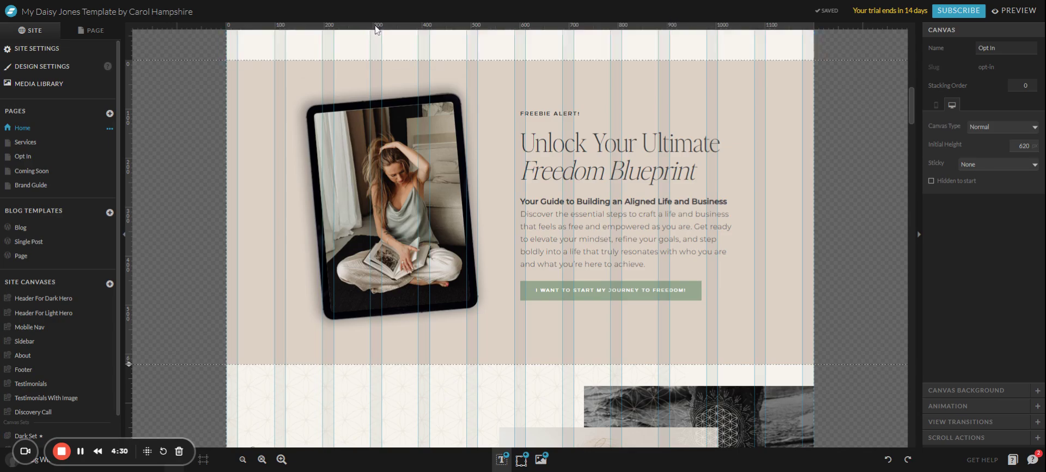
# - Preview the site and check the freebie button's hover effect in the Freedom Blueprint section, then close the preview
pyautogui.scroll(5, 612, 146)
pyautogui.scroll(2, 767, 125)
pyautogui.click(1014, 10)
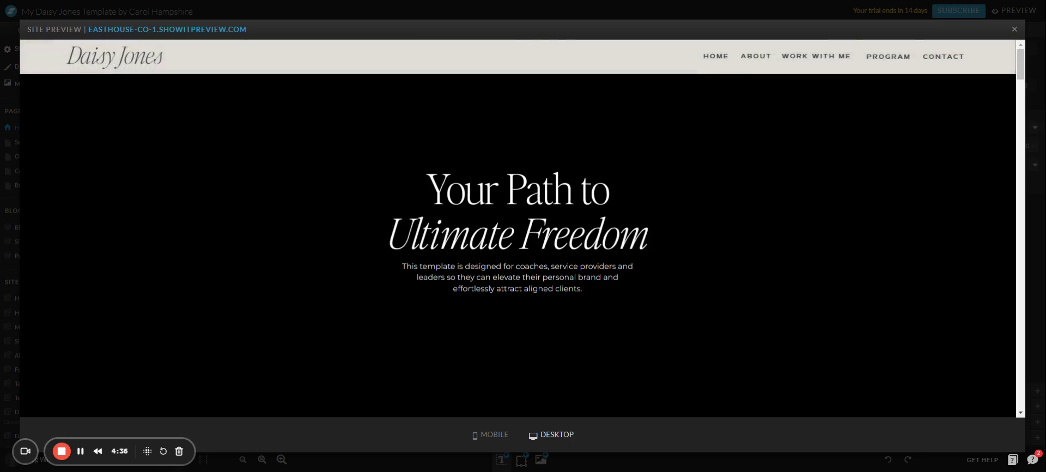
pyautogui.scroll(-4, 468, 186)
pyautogui.scroll(-6, 468, 188)
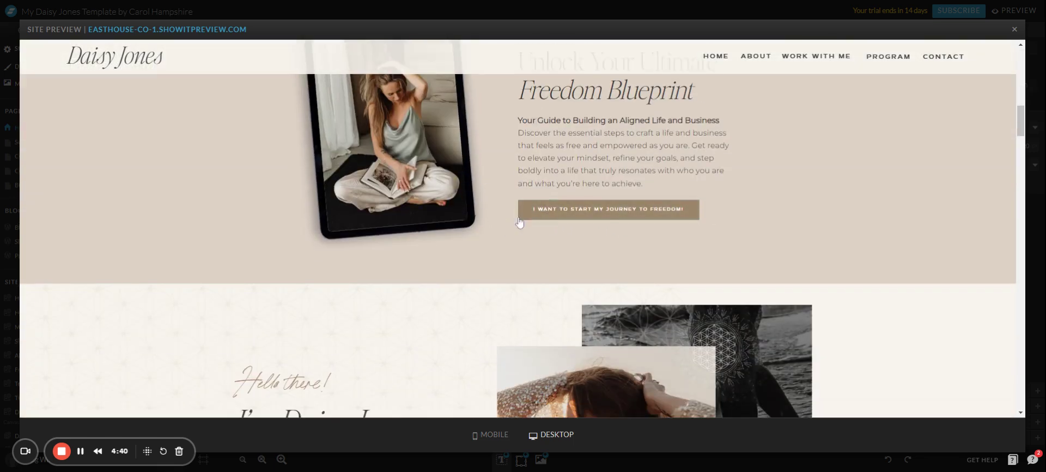
pyautogui.click(1014, 30)
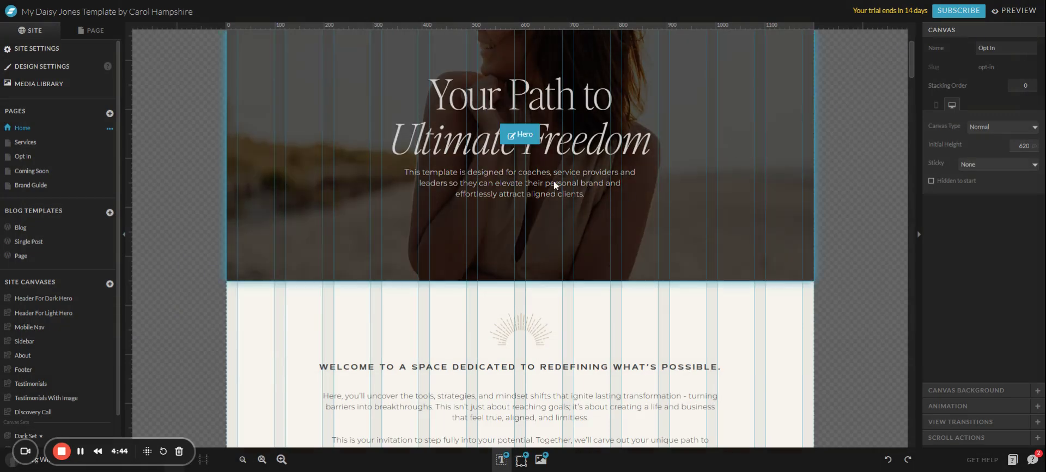
# - Undo the hover color, fill color and URL link changes made to the freebie button's shape
pyautogui.scroll(-10, 587, 184)
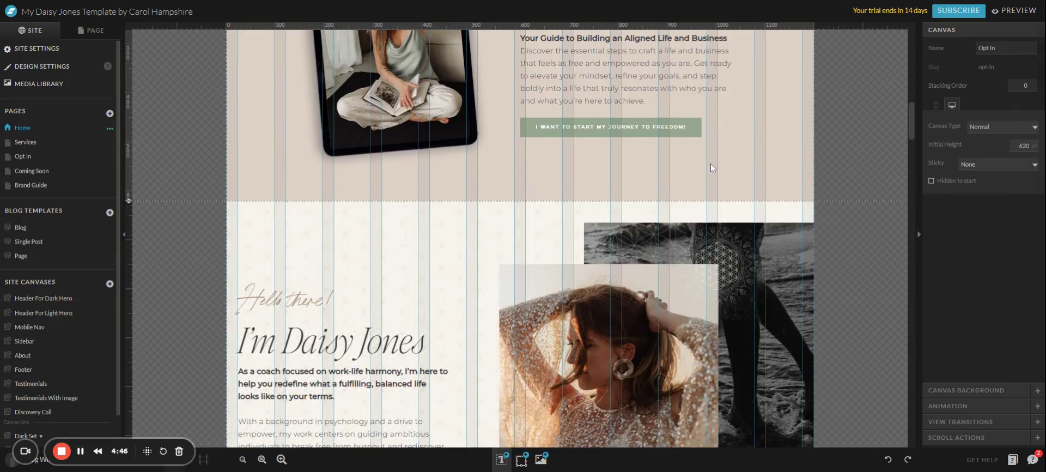
pyautogui.hotkey('ctrl', 'z')
pyautogui.hotkey('ctrl', 'z')
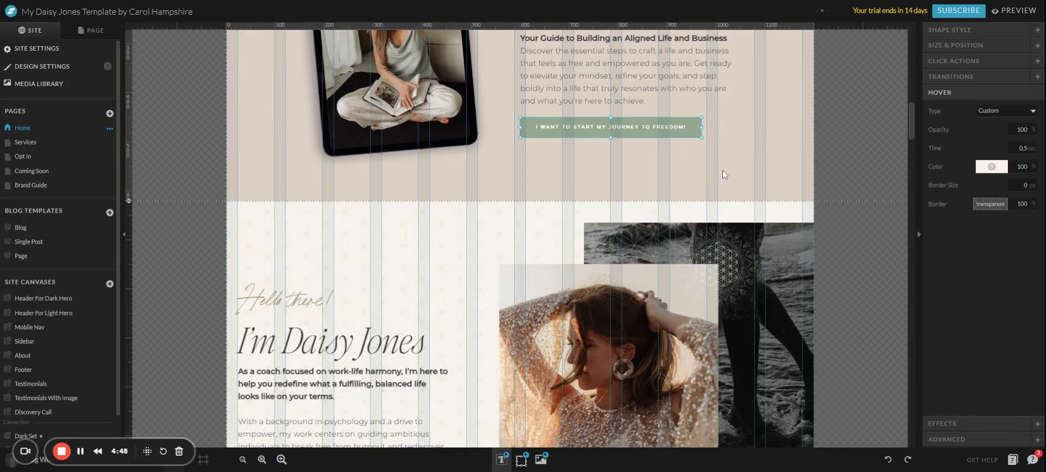
pyautogui.hotkey('ctrl', 'z')
pyautogui.hotkey('ctrl', 'z')
pyautogui.hotkey('ctrl', 'z')
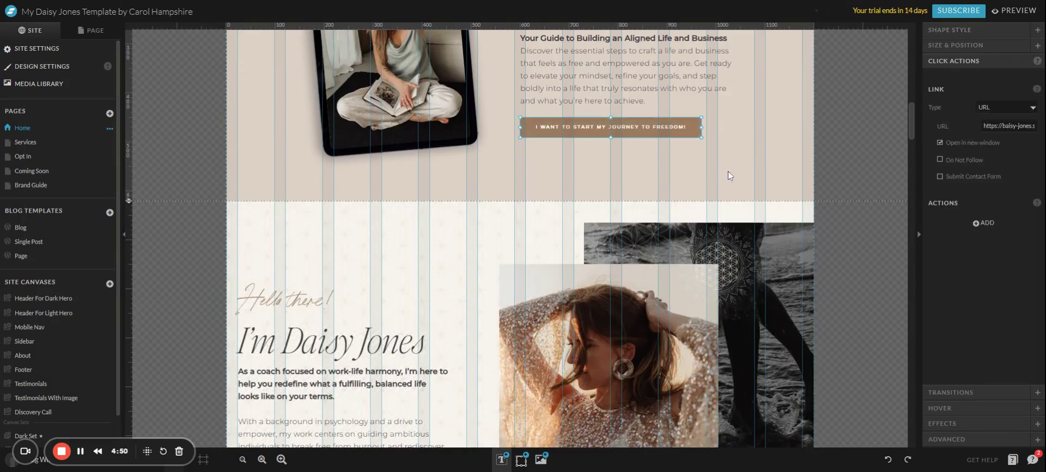
pyautogui.hotkey('ctrl', 'z')
pyautogui.hotkey('ctrl', 'z')
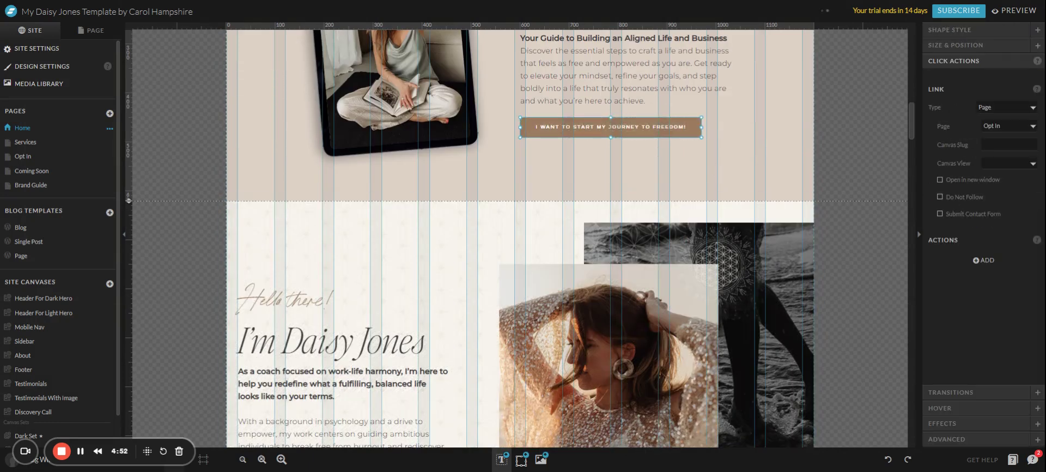
pyautogui.click(733, 177)
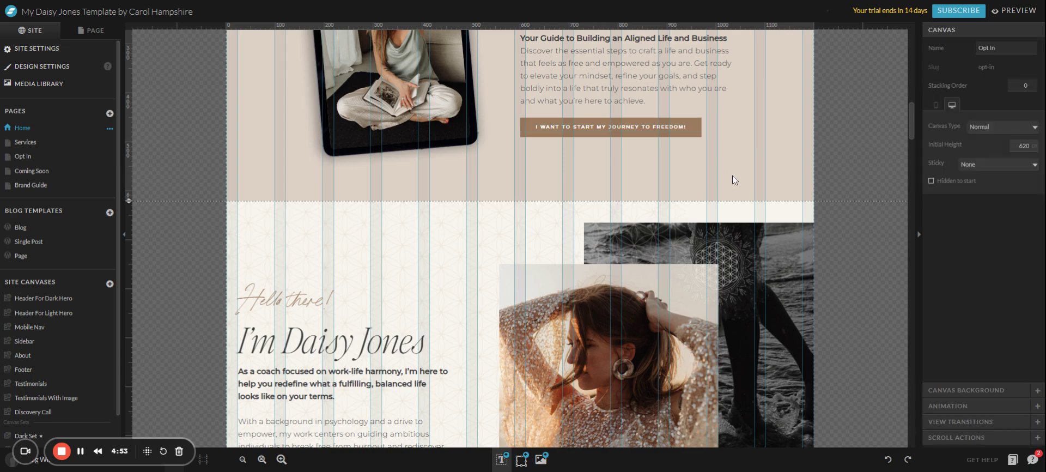
# - Replace the freebie button's label text with "Subscribe here >"
pyautogui.doubleClick(642, 126)
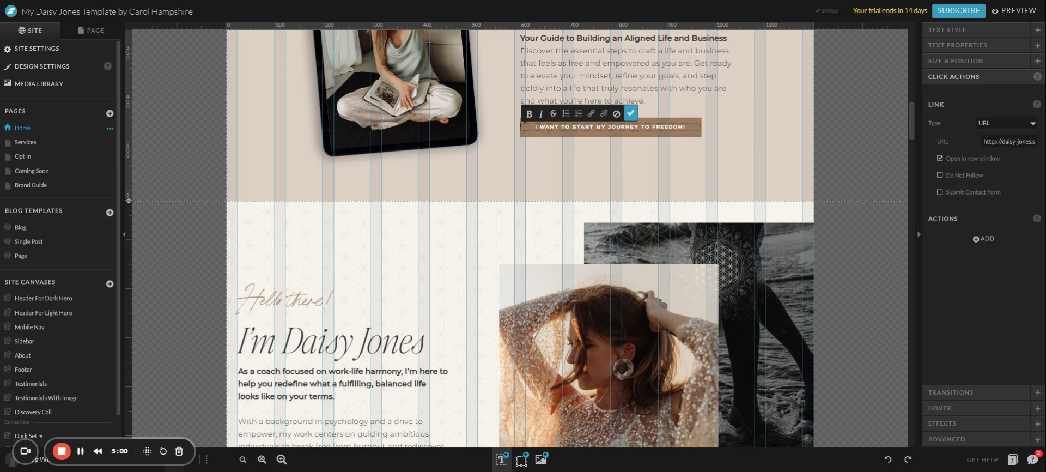
pyautogui.write('Subs')
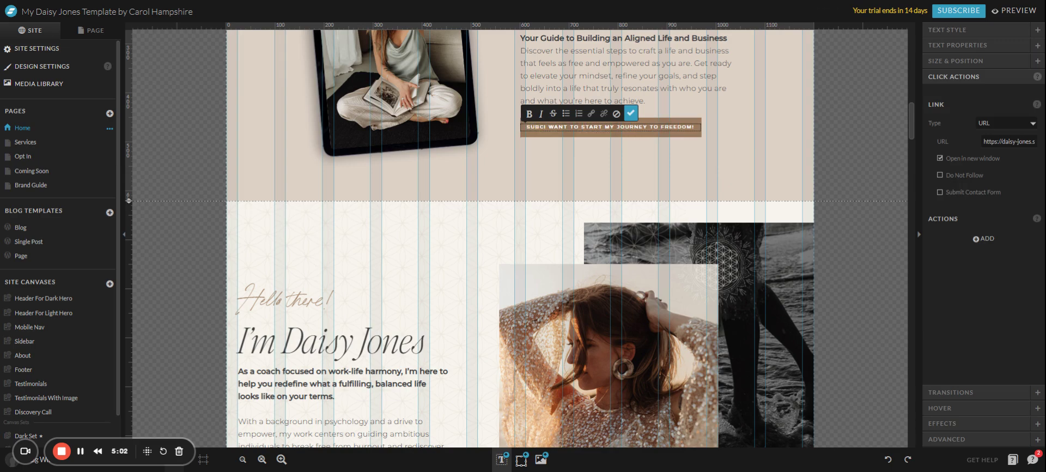
pyautogui.press('BackSpace')
pyautogui.hotkey('shift', 'End')
pyautogui.press('Delete')
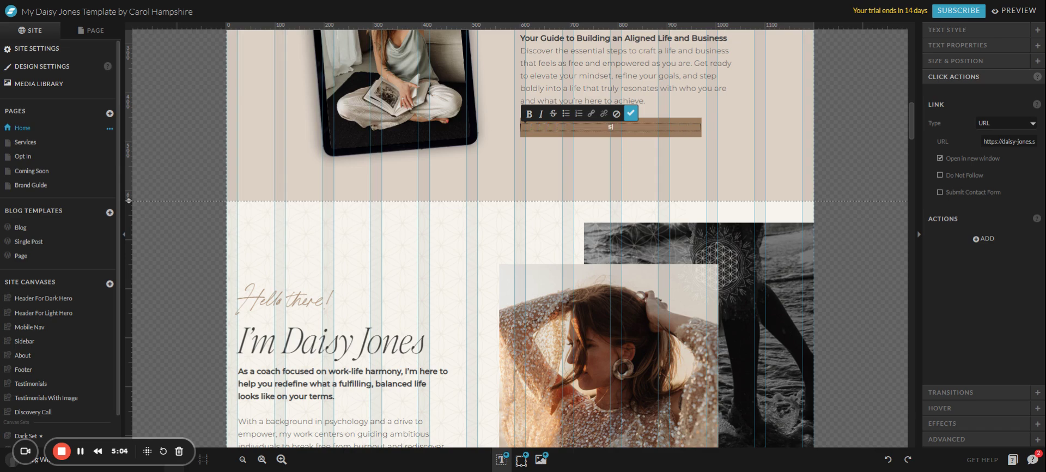
pyautogui.press('BackSpace')
pyautogui.write('bscribe here >')
pyautogui.click(640, 172)
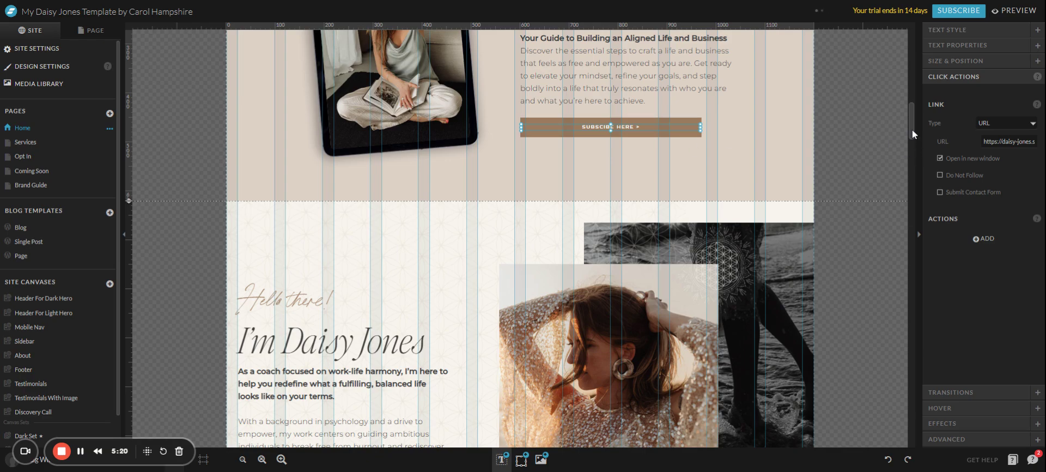
# - Open the Footer site canvas for editing through the Dark Set at the end of the Home page
pyautogui.moveTo(912, 129); pyautogui.dragTo(905, 460)
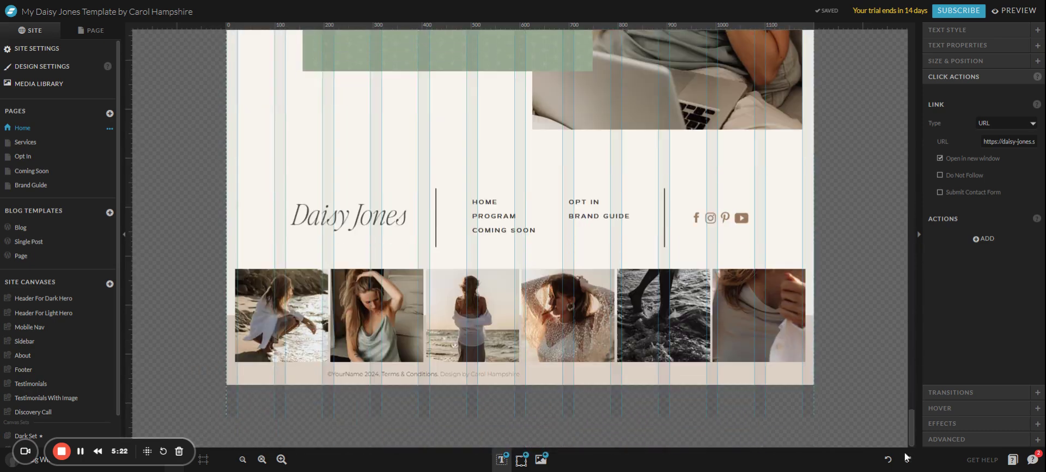
pyautogui.click(718, 252)
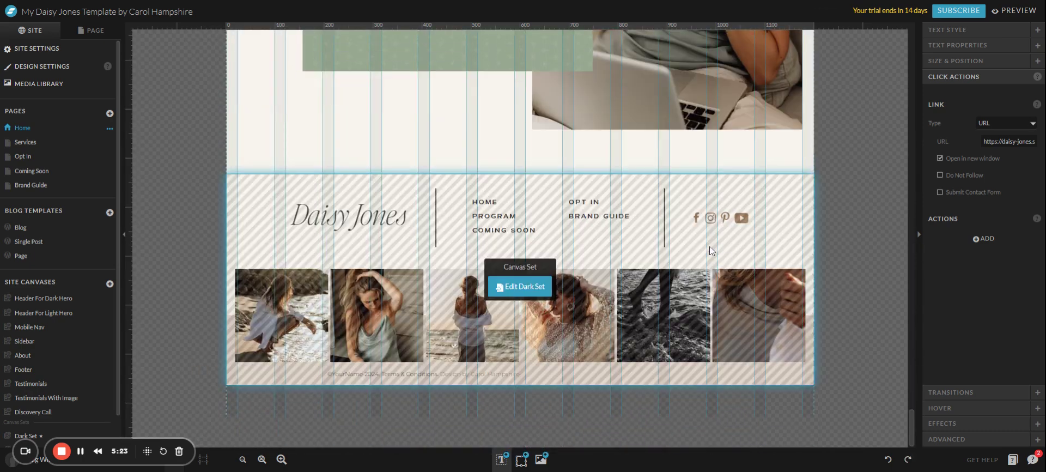
pyautogui.click(525, 290)
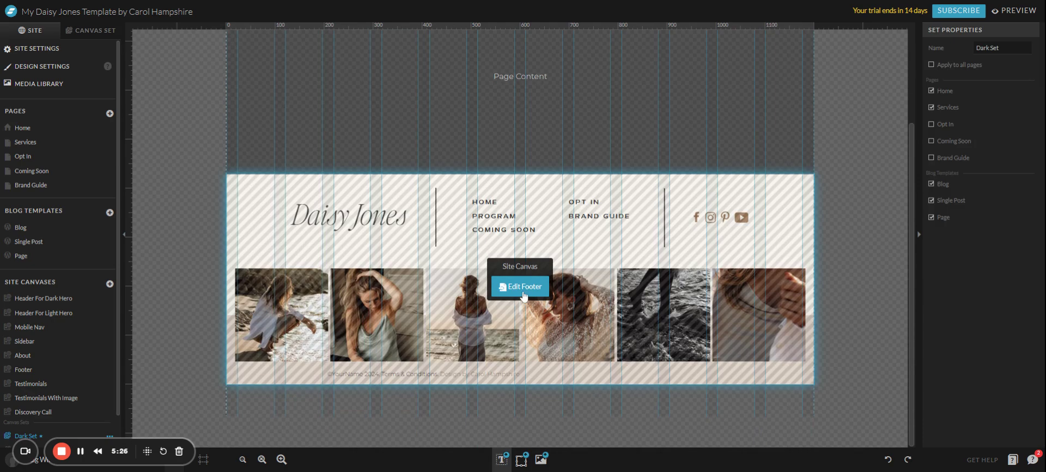
pyautogui.click(524, 294)
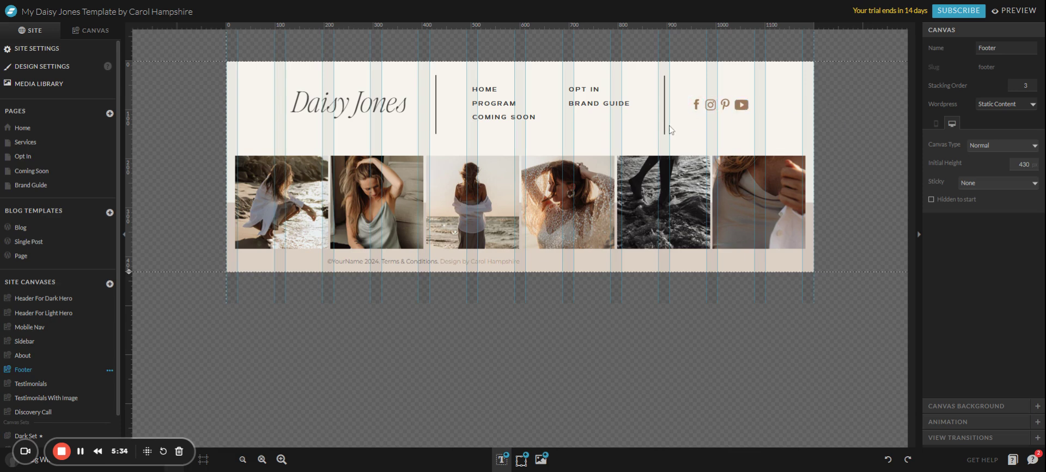
# - Check the page links of the footer's Home, Program, Coming Soon, Opt In and Brand Guide menu items
pyautogui.click(482, 92)
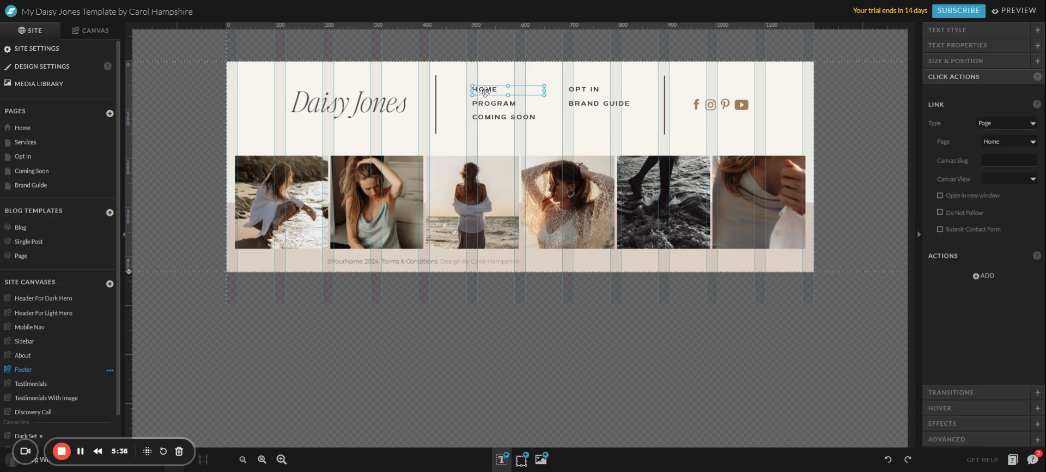
pyautogui.click(492, 104)
pyautogui.click(503, 121)
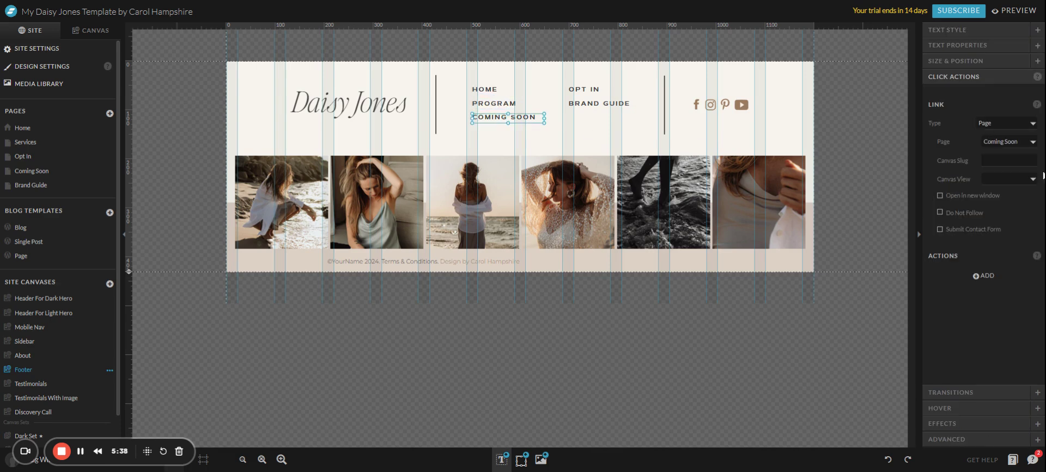
pyautogui.click(597, 89)
pyautogui.click(605, 104)
# - Check the social link assigned to each of the footer's Facebook, Instagram, Pinterest and YouTube icons
pyautogui.click(724, 131)
pyautogui.click(697, 111)
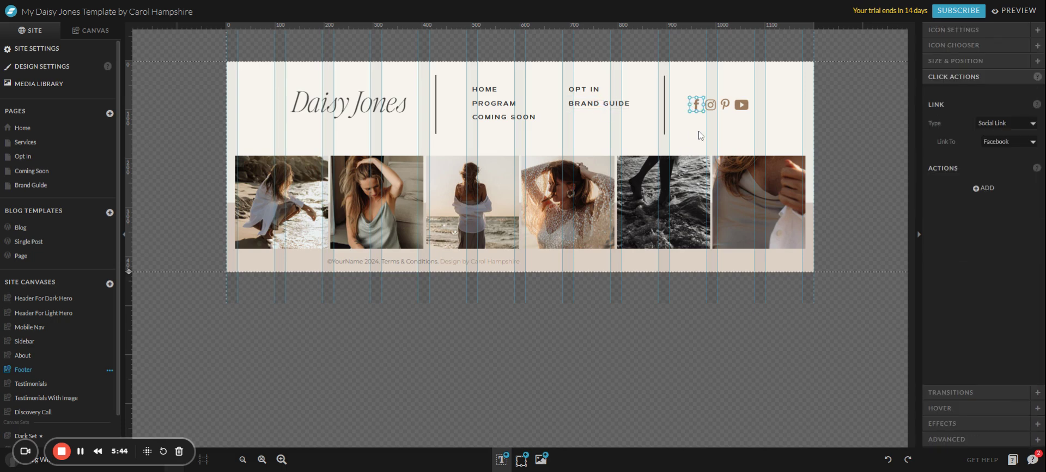
pyautogui.click(710, 105)
pyautogui.click(725, 108)
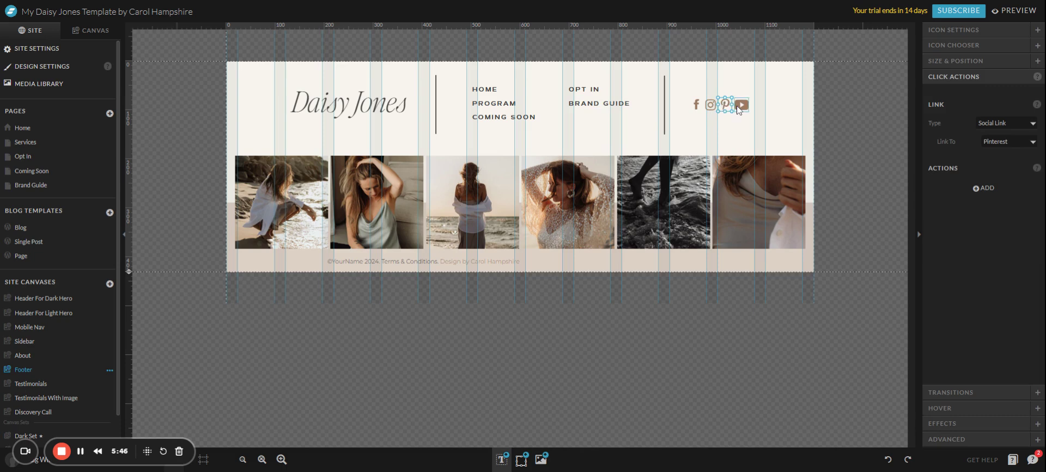
pyautogui.click(741, 105)
pyautogui.click(751, 136)
# - Swap the footer's YouTube icon for the solid LinkedIn icon
pyautogui.click(742, 105)
pyautogui.click(944, 32)
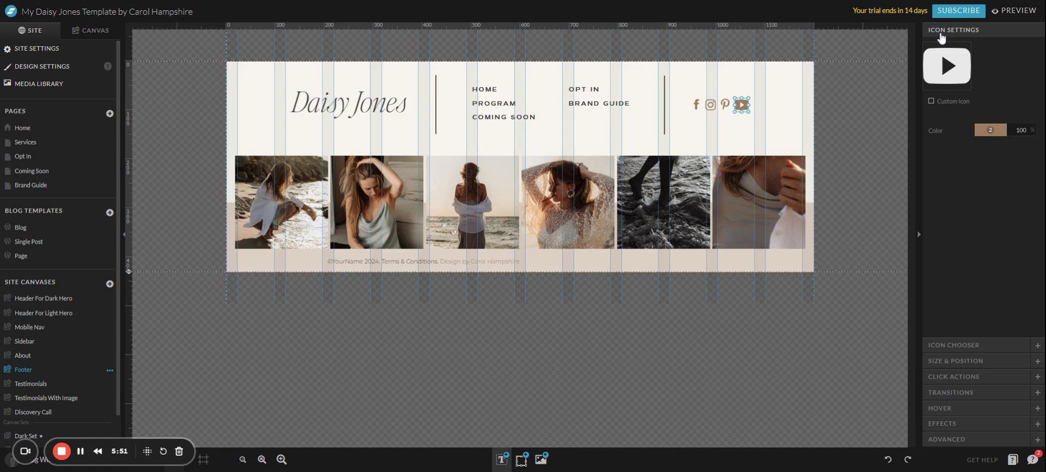
pyautogui.click(1003, 345)
pyautogui.scroll(-3, 980, 265)
pyautogui.scroll(3, 979, 265)
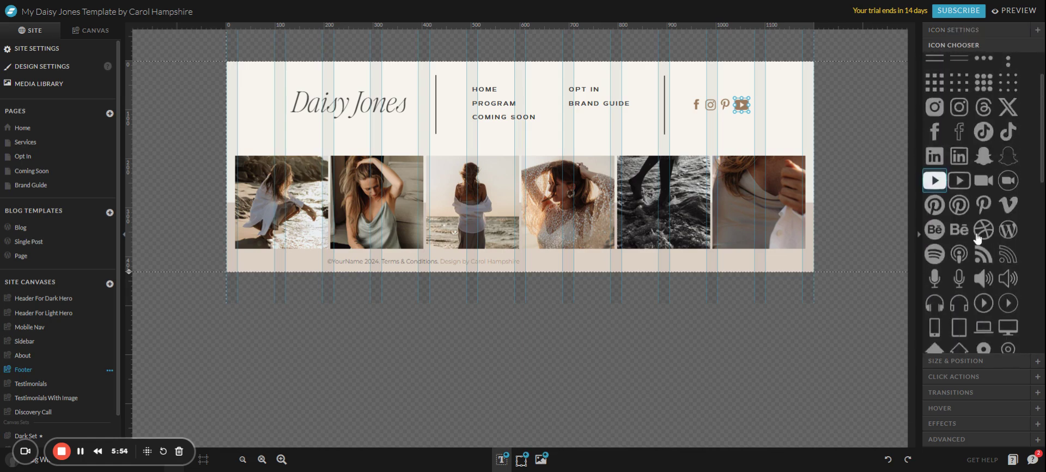
pyautogui.click(939, 215)
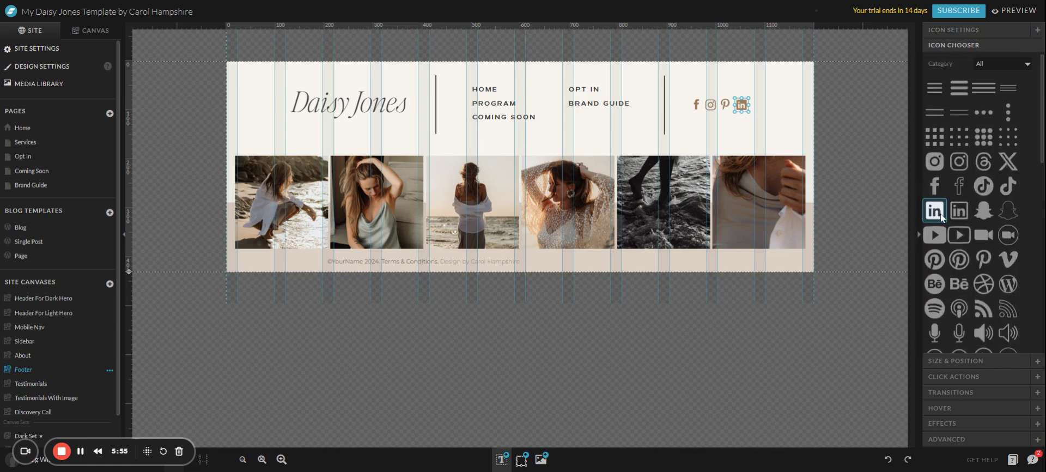
pyautogui.click(736, 132)
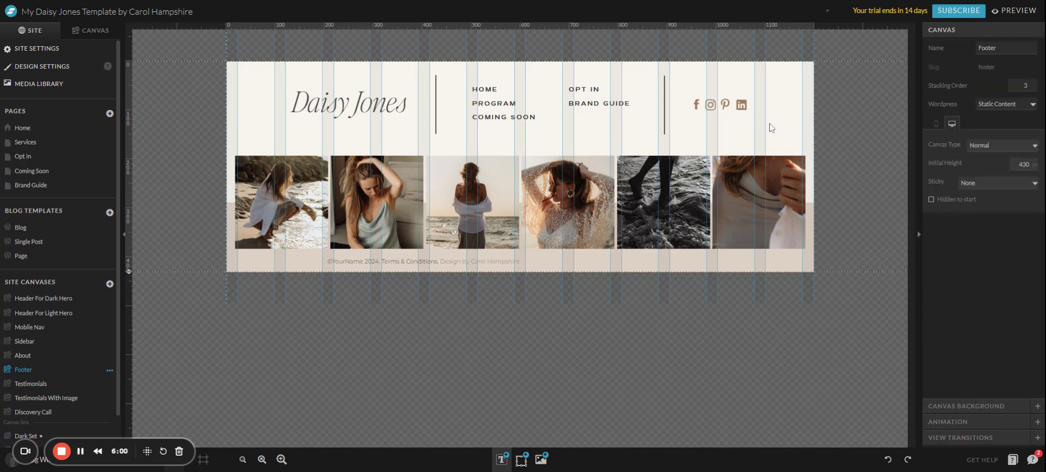
# - Change the footer's LinkedIn icon back to the solid YouTube play icon
pyautogui.click(742, 106)
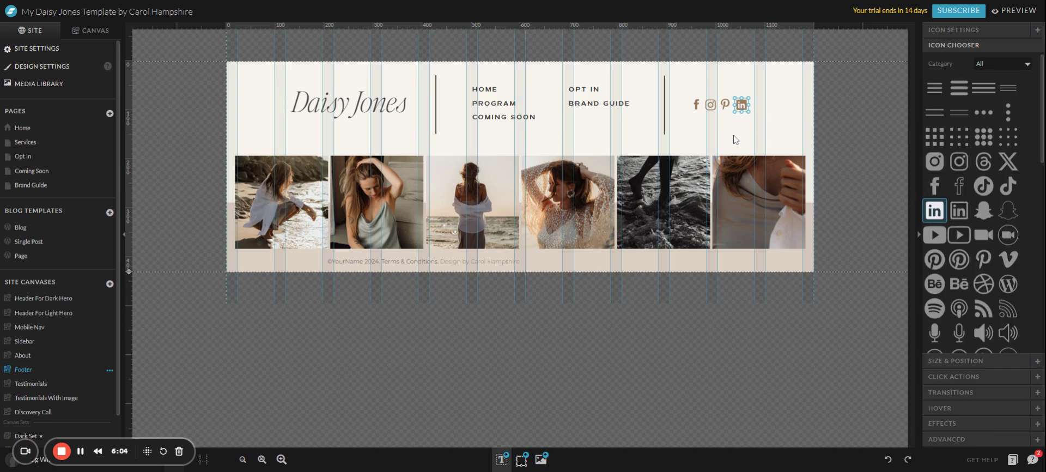
pyautogui.click(788, 139)
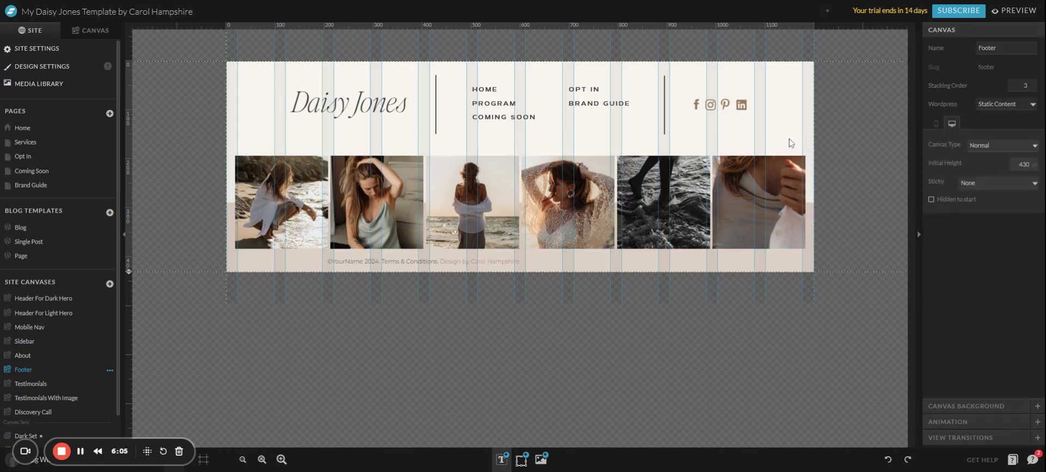
pyautogui.click(741, 107)
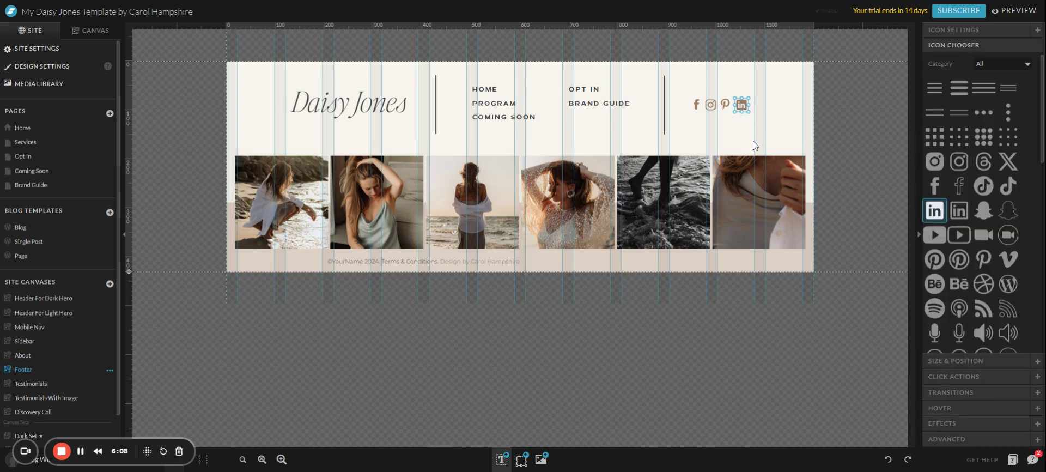
pyautogui.click(935, 235)
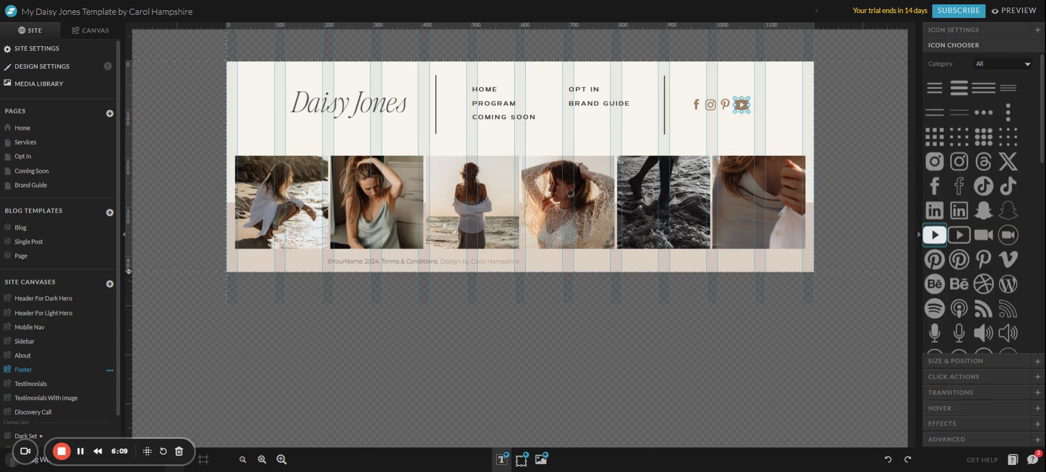
pyautogui.click(773, 140)
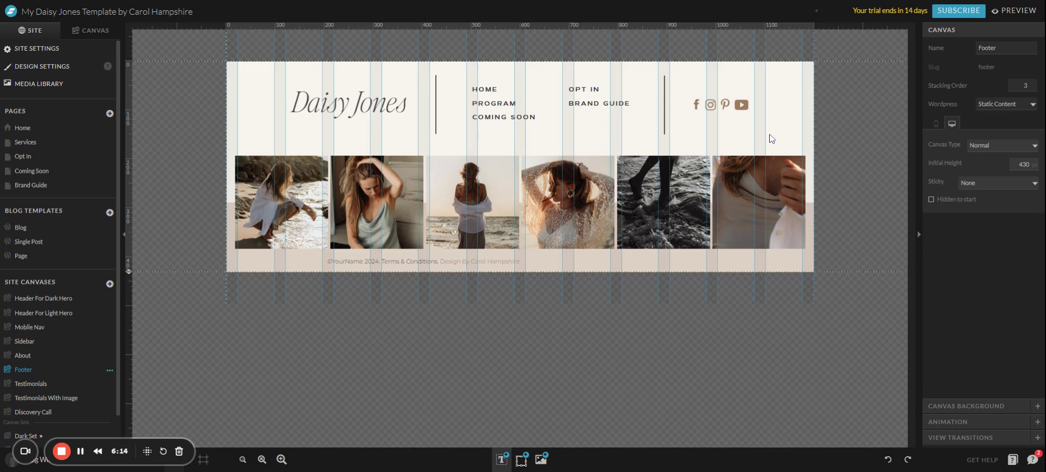
# - Review the click action of the footer's YouTube icon, including its link type and social target
pyautogui.click(741, 106)
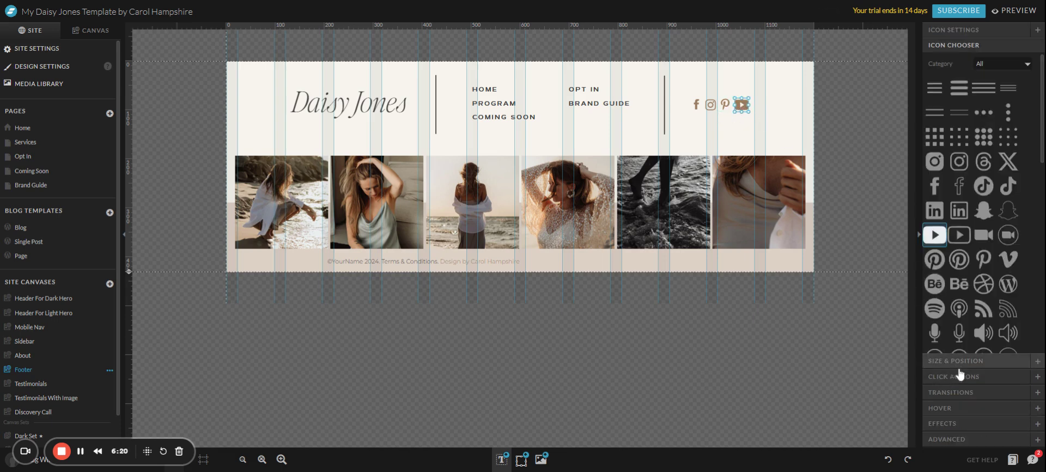
pyautogui.click(987, 378)
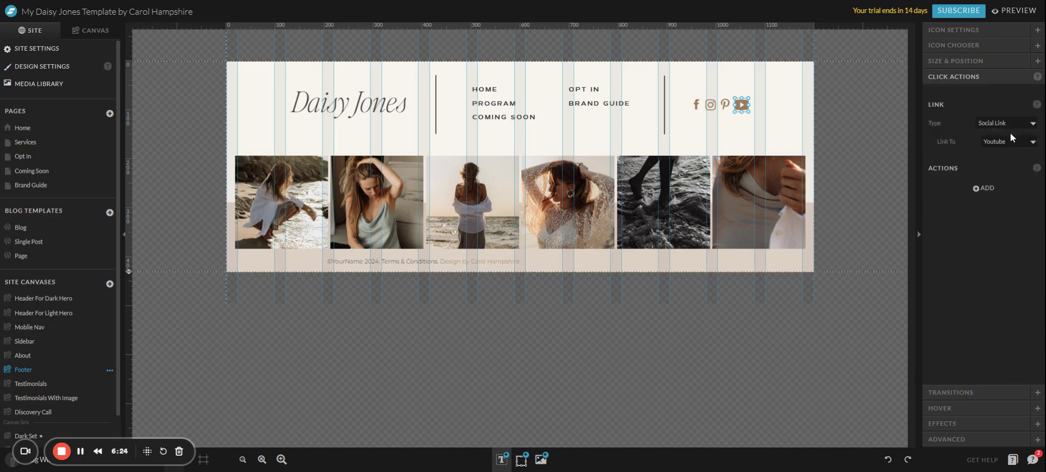
pyautogui.click(748, 139)
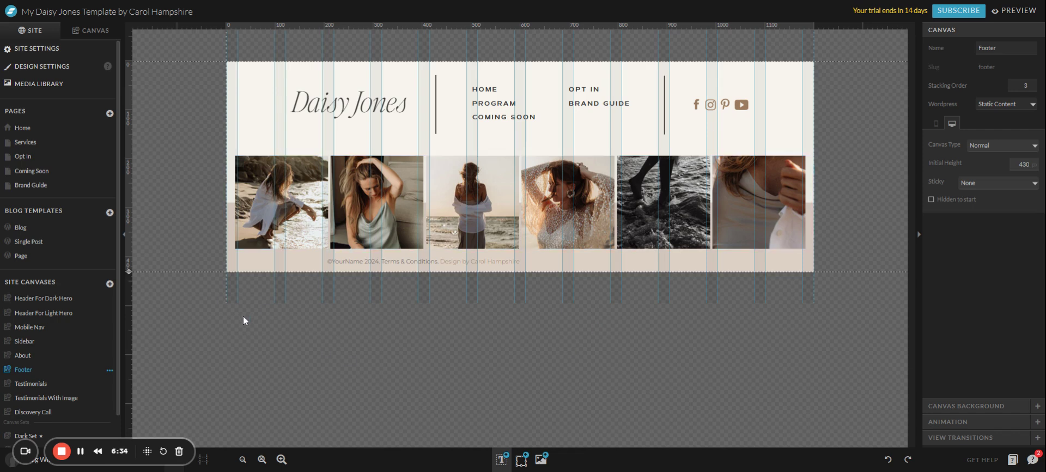
# - Review the social link URL fields in the site settings, from Instagram to LinkedIn, without filling them in, and close the settings
pyautogui.click(48, 50)
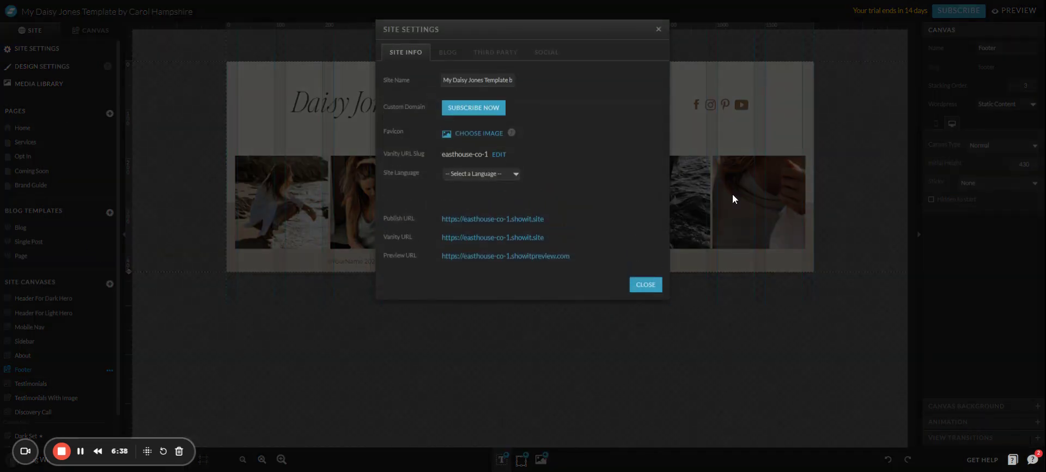
pyautogui.click(542, 54)
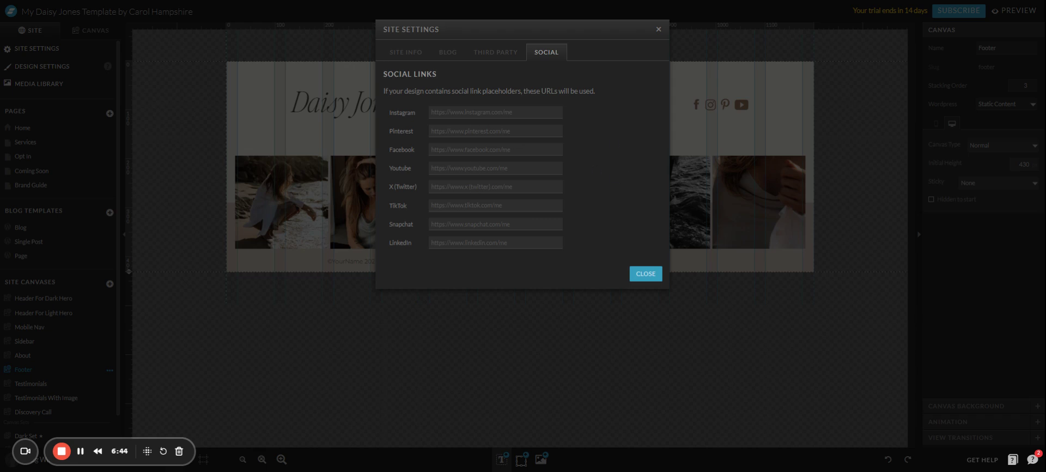
pyautogui.click(506, 224)
pyautogui.click(507, 205)
pyautogui.click(507, 186)
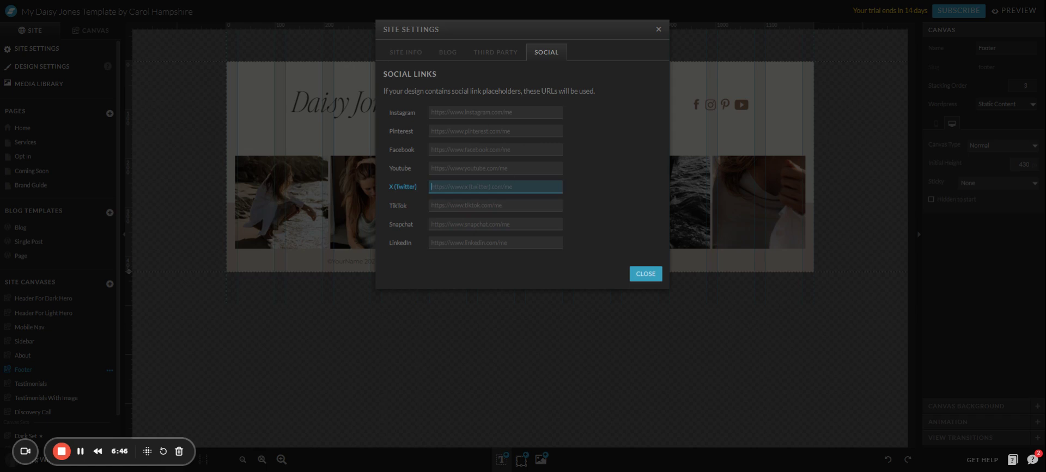
pyautogui.click(505, 168)
pyautogui.click(503, 149)
pyautogui.click(500, 131)
pyautogui.hotkey('shift', 'Tab')
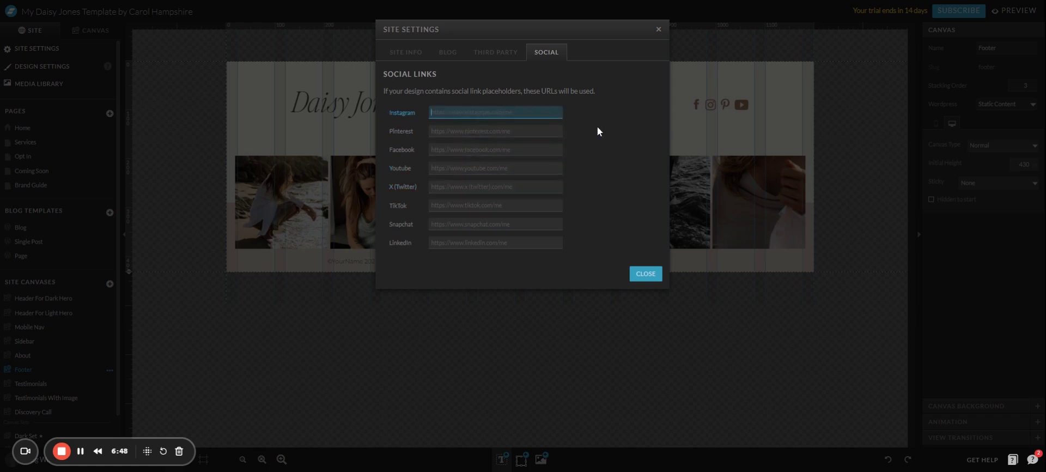
pyautogui.click(598, 133)
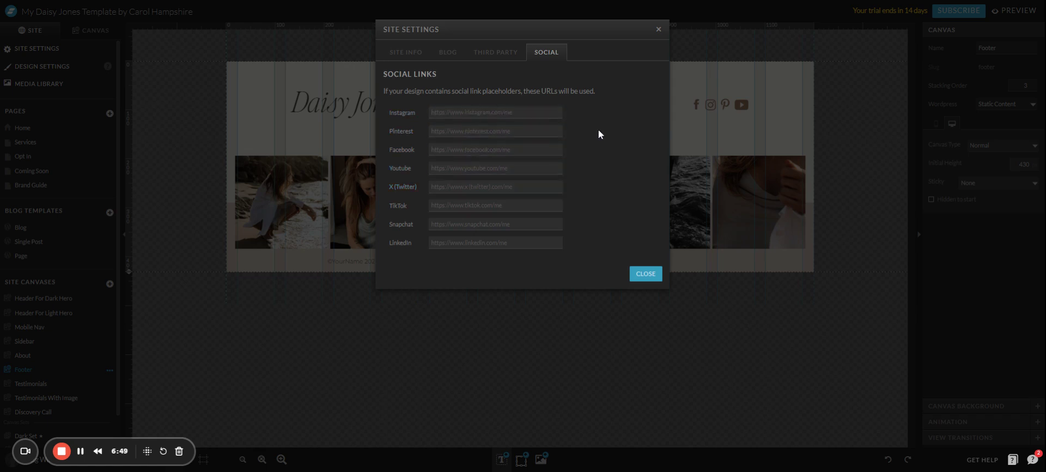
pyautogui.click(644, 274)
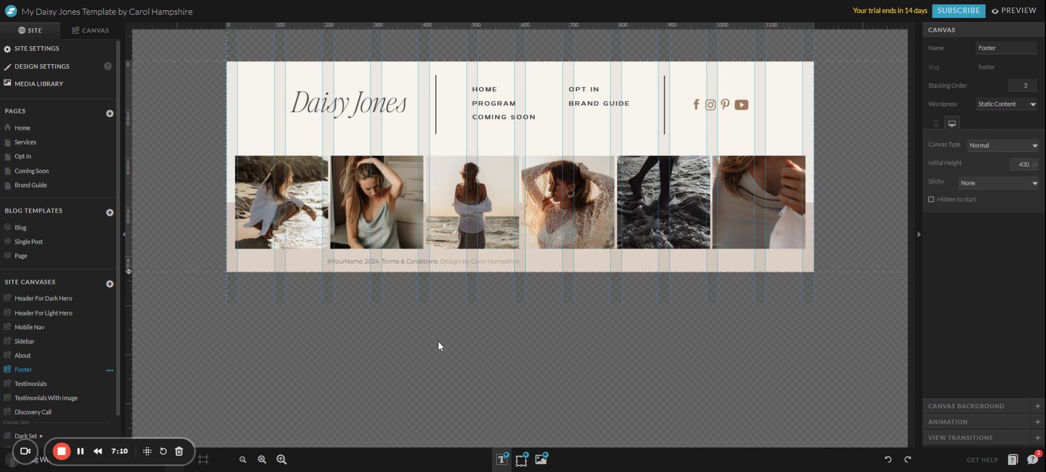
# - Return from the footer to the Home page and go to its Opt In canvas
pyautogui.click(92, 31)
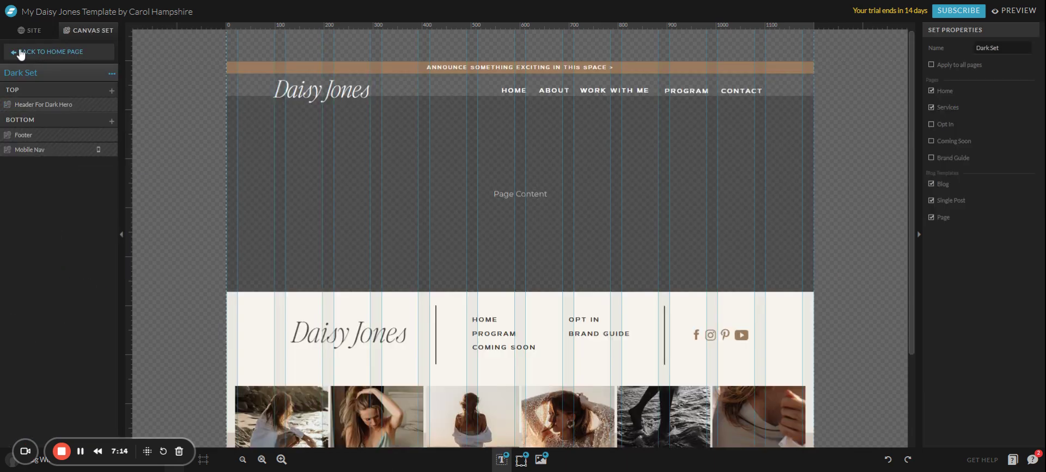
pyautogui.click(21, 52)
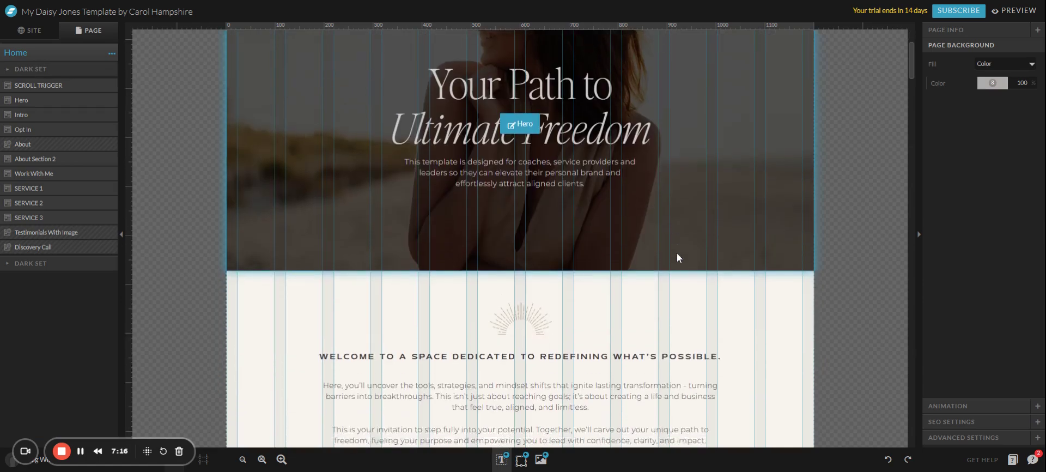
pyautogui.scroll(-10, 677, 256)
pyautogui.click(688, 290)
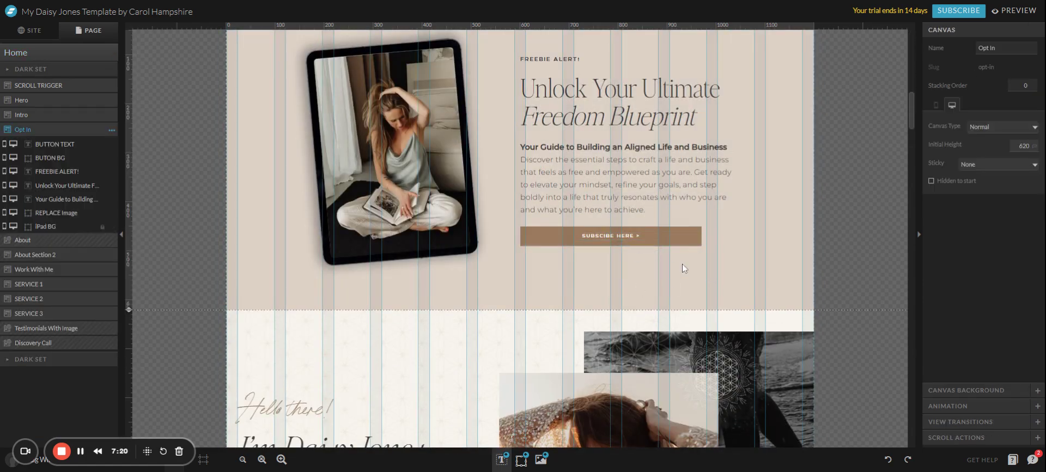
# - Select the freebie button's text in the Opt In canvas and view its link settings
pyautogui.click(595, 231)
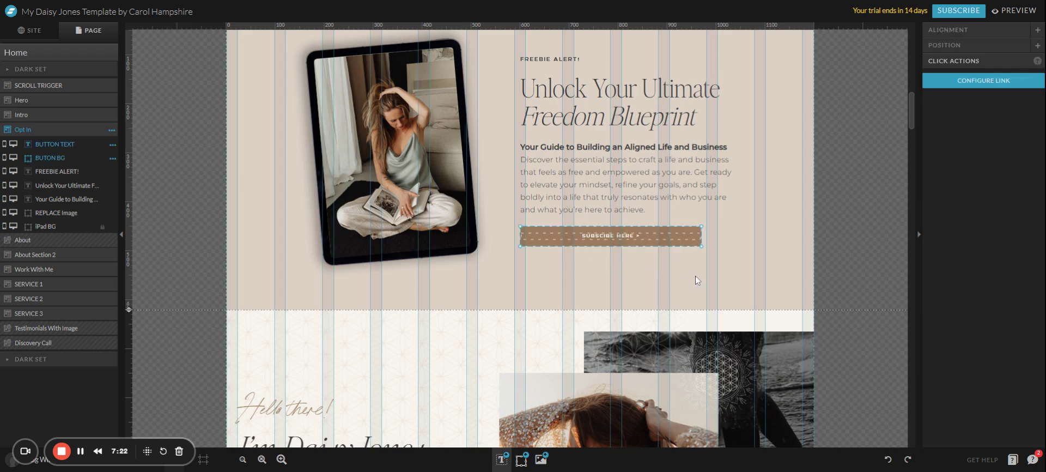
pyautogui.click(695, 276)
pyautogui.click(605, 238)
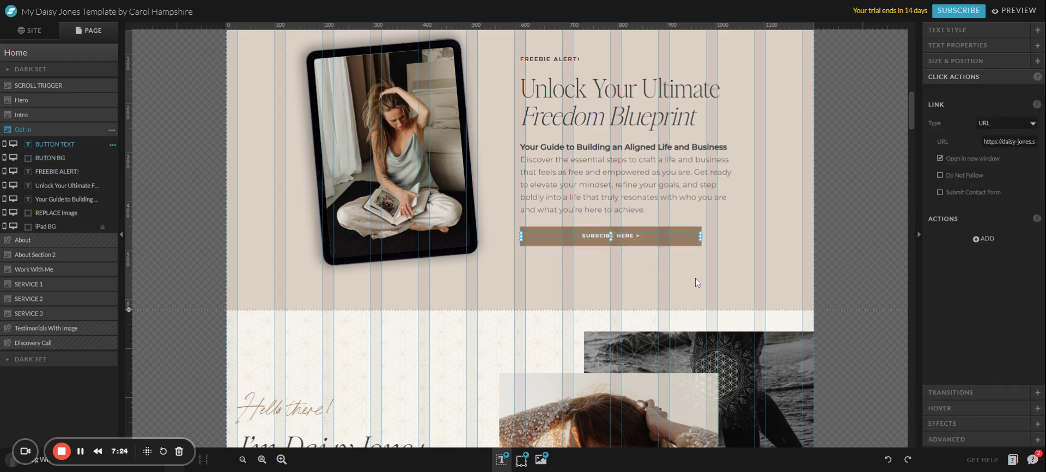
# - Review the click action of the freebie button's background shape in the Opt In canvas, including its link type and target page
pyautogui.click(695, 276)
pyautogui.click(605, 238)
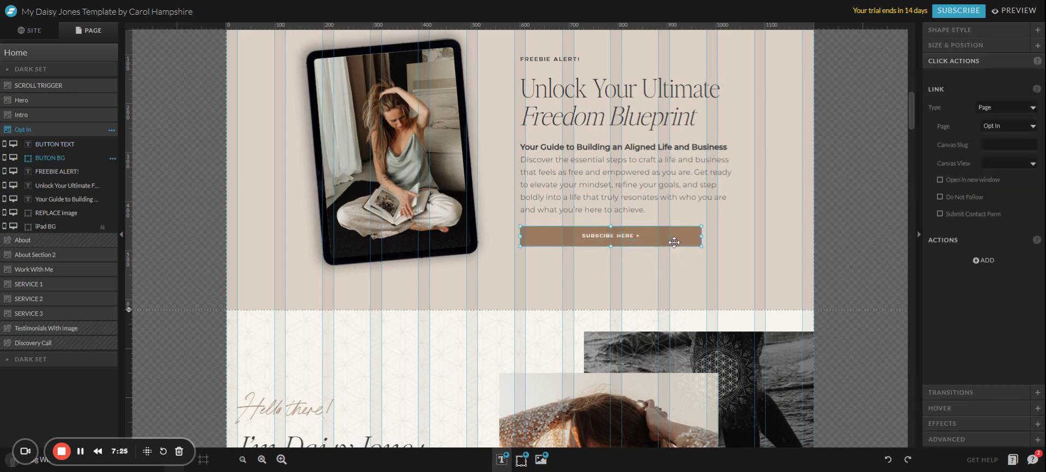
pyautogui.click(700, 271)
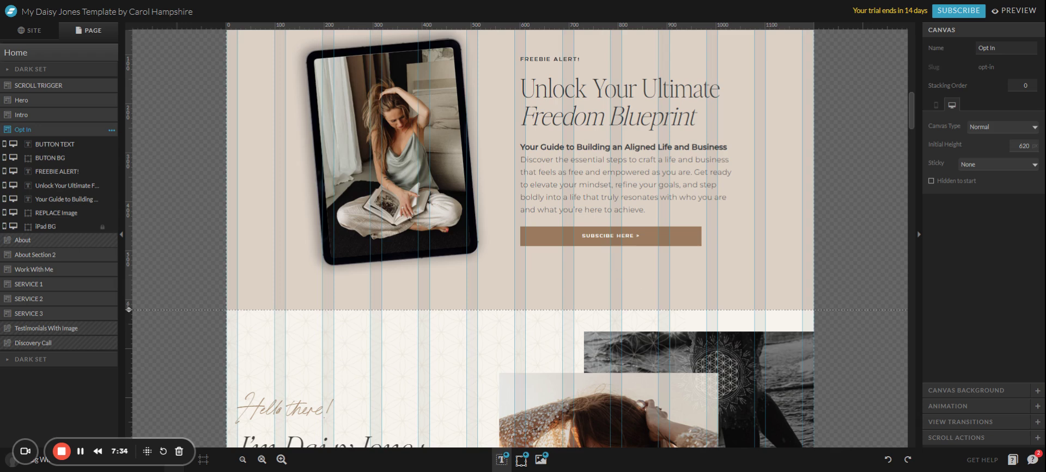
# - Look through the Home page's canvases below the Opt In section and select the Testimonials With Image canvas
pyautogui.scroll(10, 615, 283)
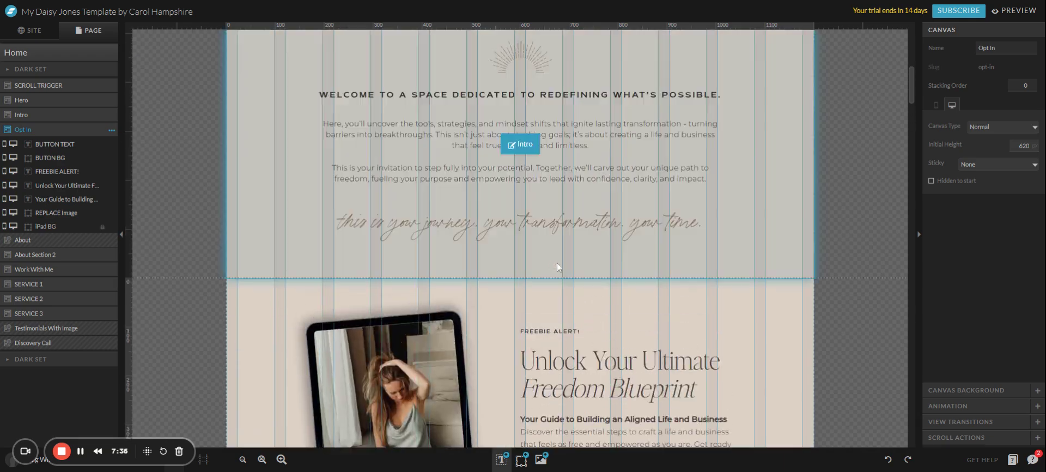
pyautogui.scroll(-20, 453, 247)
pyautogui.scroll(-15, 453, 254)
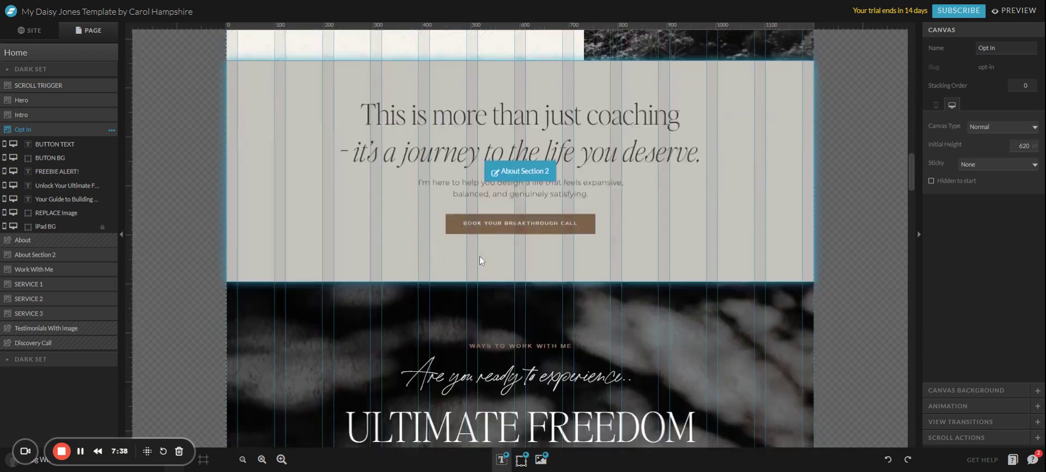
pyautogui.scroll(6, 513, 272)
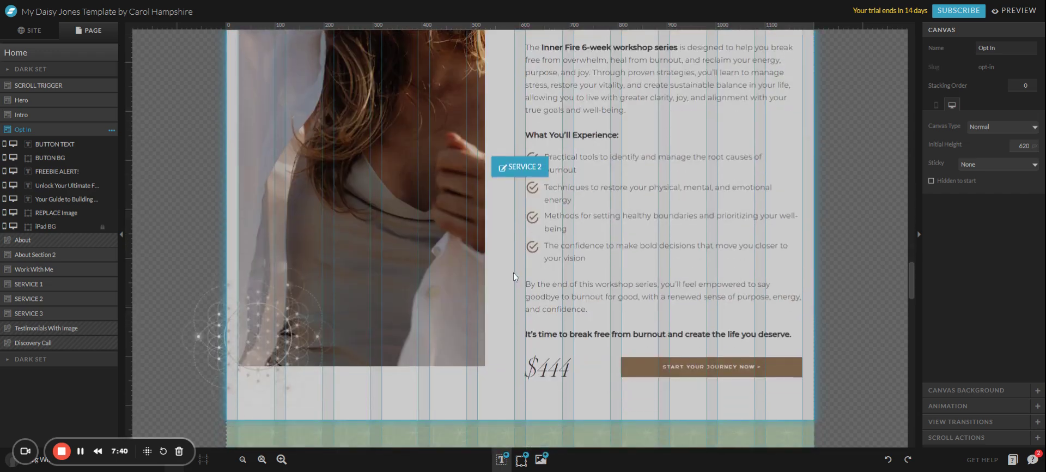
pyautogui.scroll(-15, 514, 272)
pyautogui.click(585, 341)
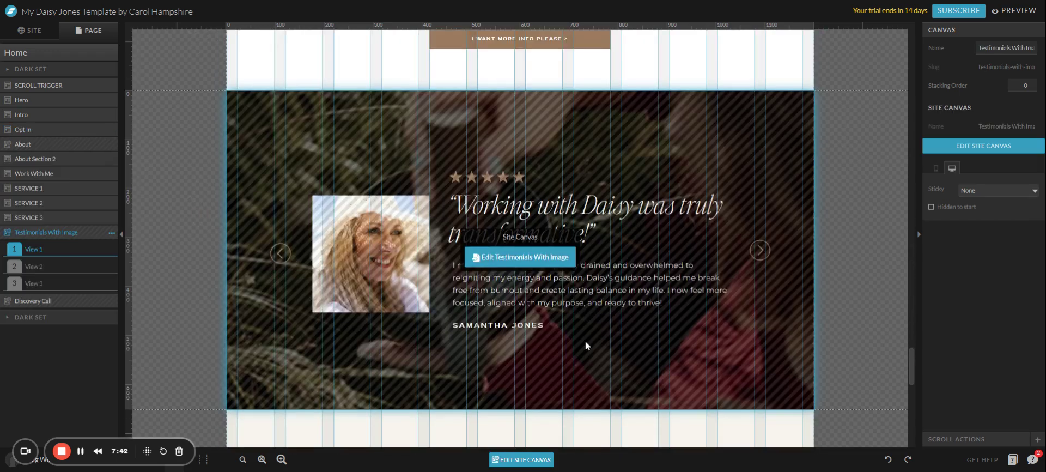